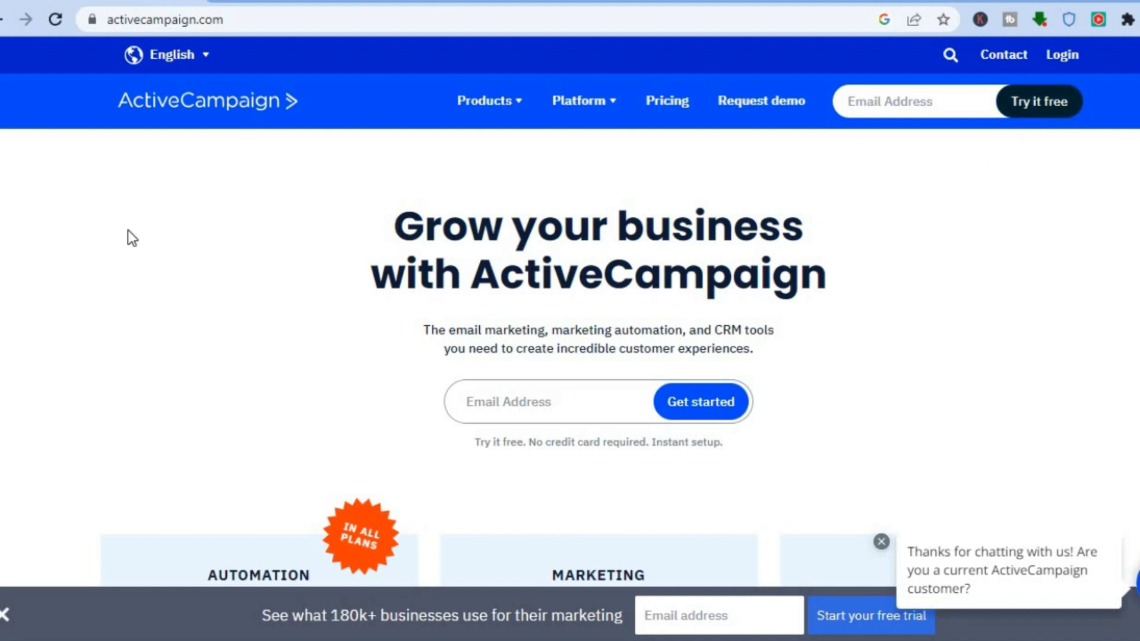
Step: Open the website's landing pages area from the account dashboard and start adding a new page
{"action": "left_click", "coordinate": [290, 3]}
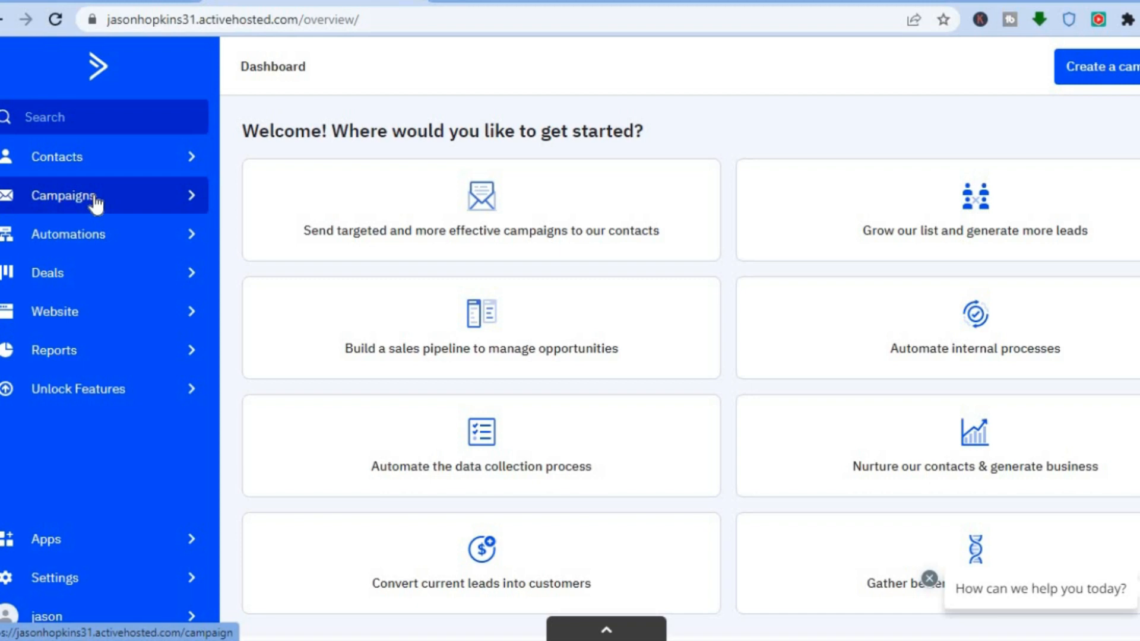
{"action": "left_click", "coordinate": [80, 315]}
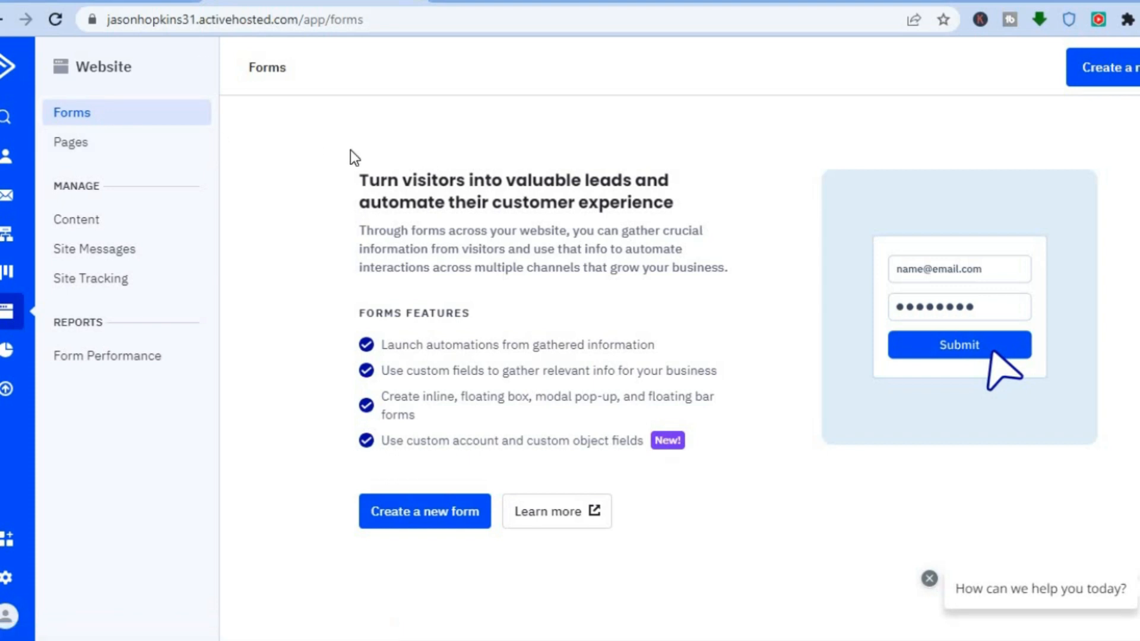
{"action": "left_click", "coordinate": [118, 143]}
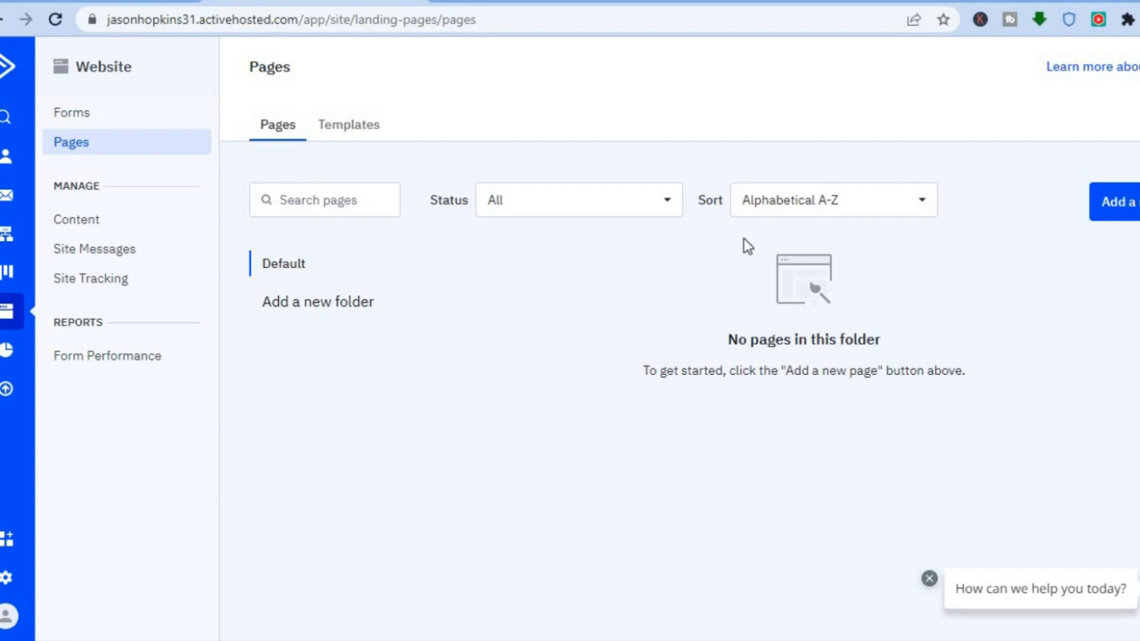
{"action": "left_click", "coordinate": [1119, 203]}
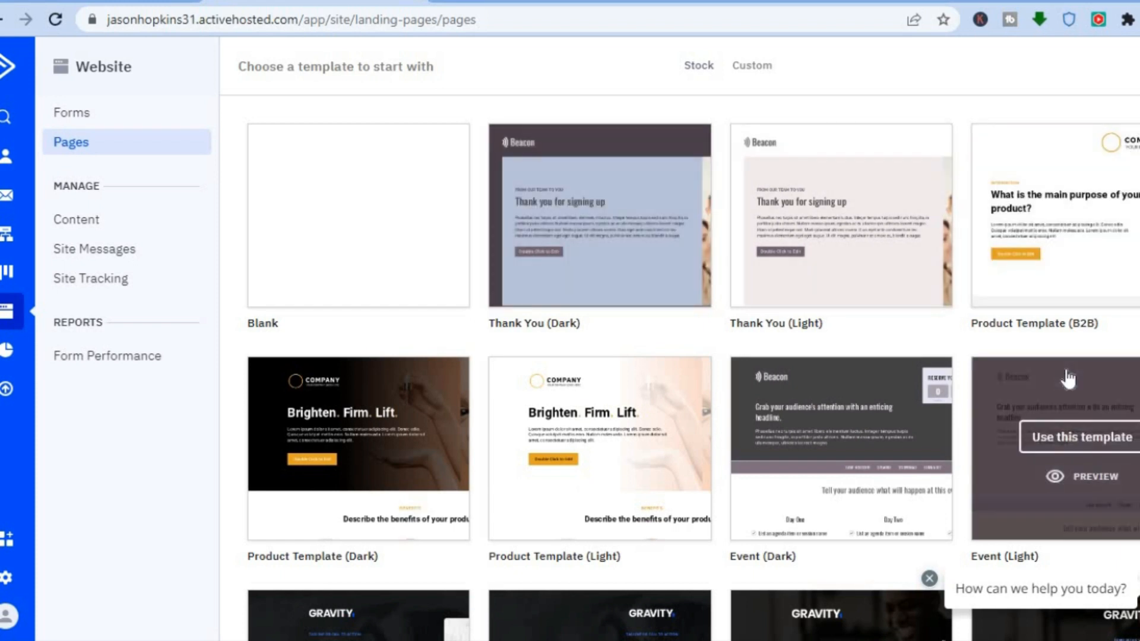
Step: Look through the stock page templates and choose the Blank template for the new page
{"action": "scroll", "coordinate": [693, 368], "scroll_direction": "down", "scroll_amount": 10}
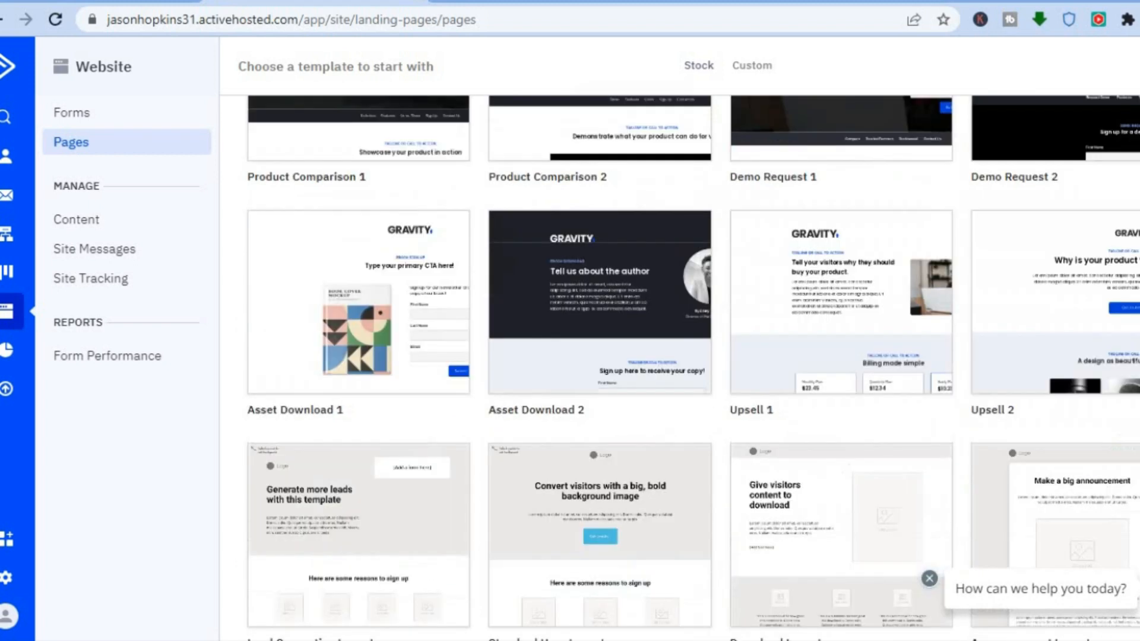
{"action": "scroll", "coordinate": [693, 368], "scroll_direction": "down", "scroll_amount": 14}
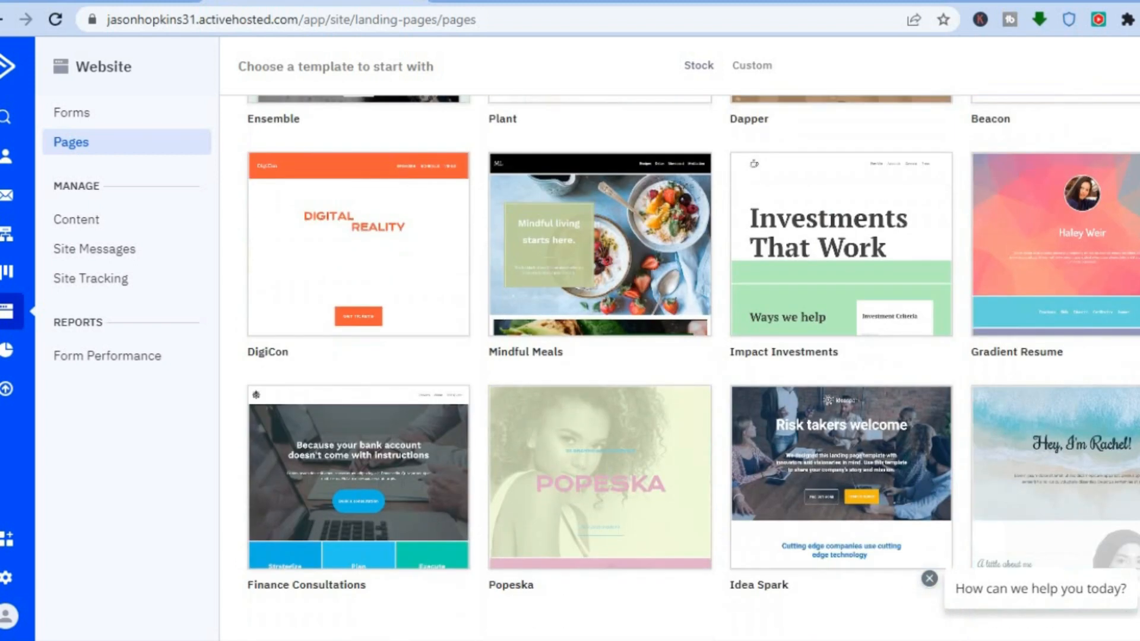
{"action": "scroll", "coordinate": [693, 368], "scroll_direction": "down", "scroll_amount": 5}
{"action": "scroll", "coordinate": [693, 368], "scroll_direction": "up", "scroll_amount": 20}
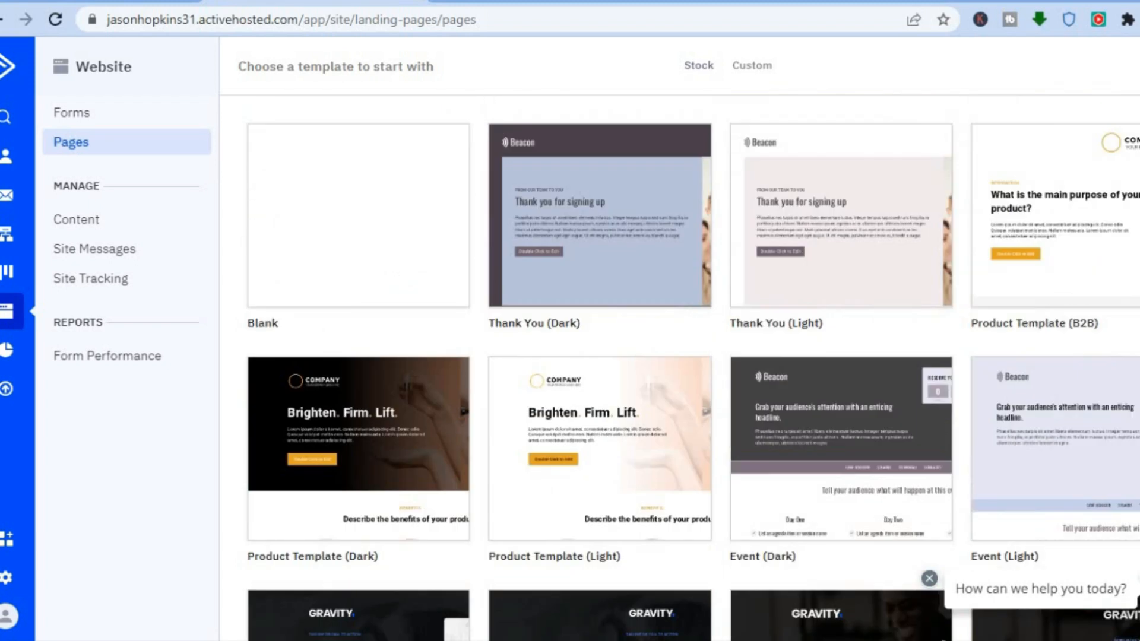
{"action": "mouse_move", "coordinate": [353, 252]}
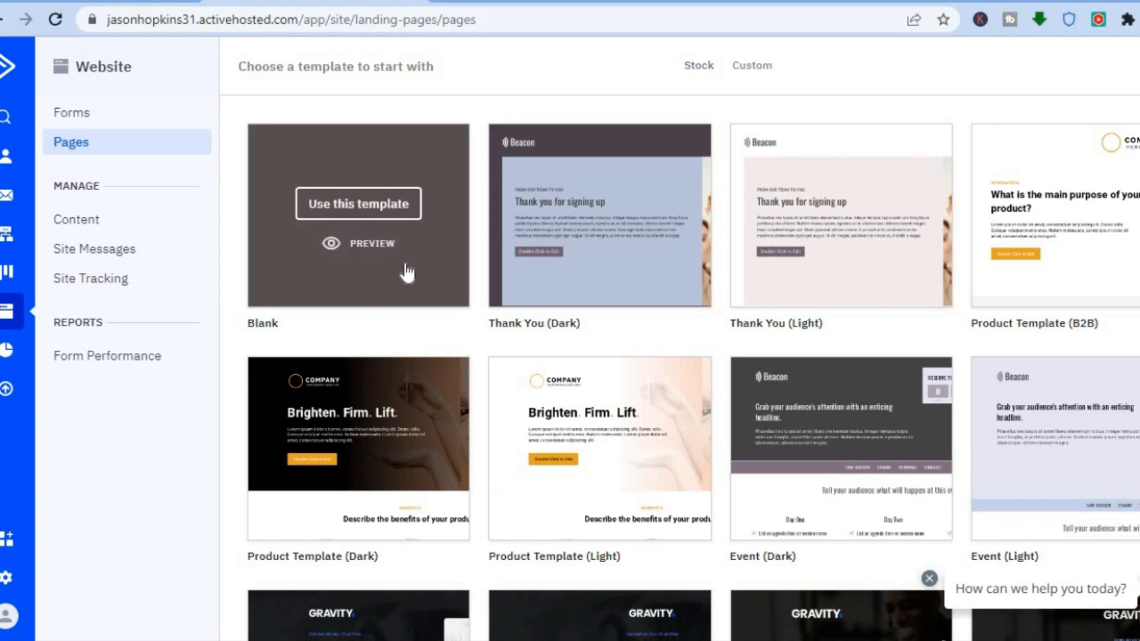
{"action": "left_click", "coordinate": [366, 208]}
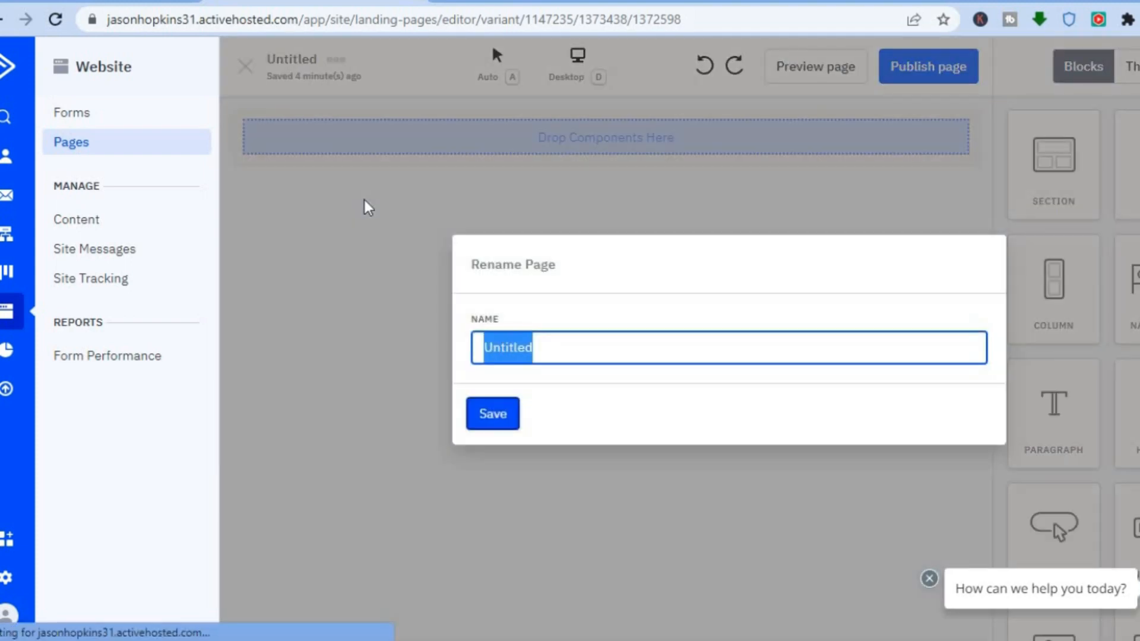
Step: Name the new page TEST and save the name
{"action": "type", "text": "TES"}
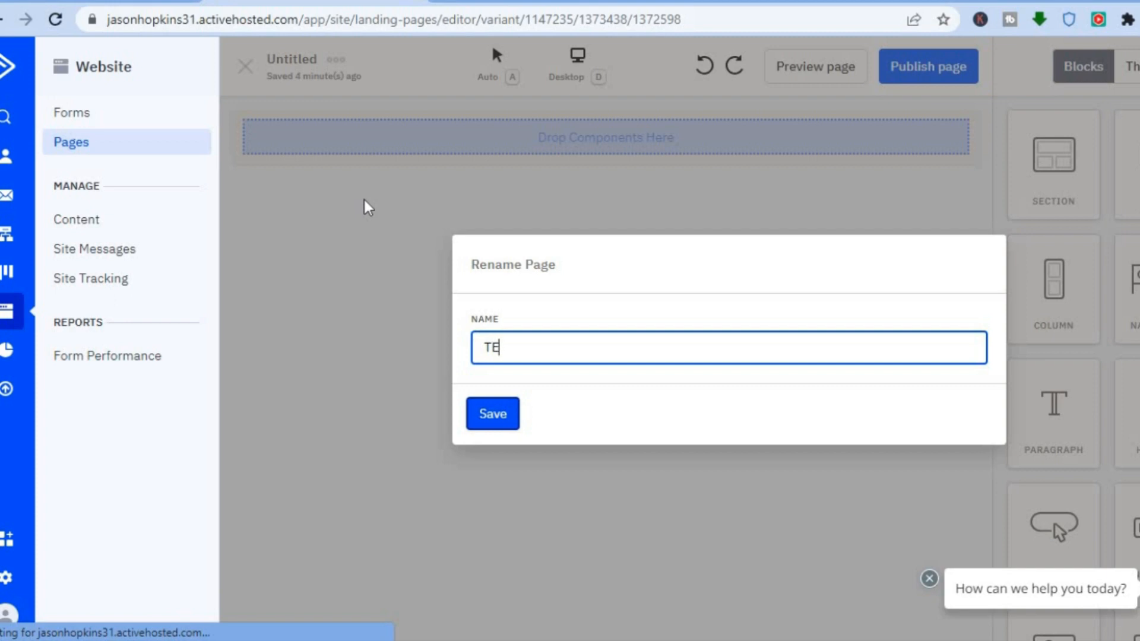
{"action": "type", "text": "T"}
{"action": "left_click", "coordinate": [495, 415]}
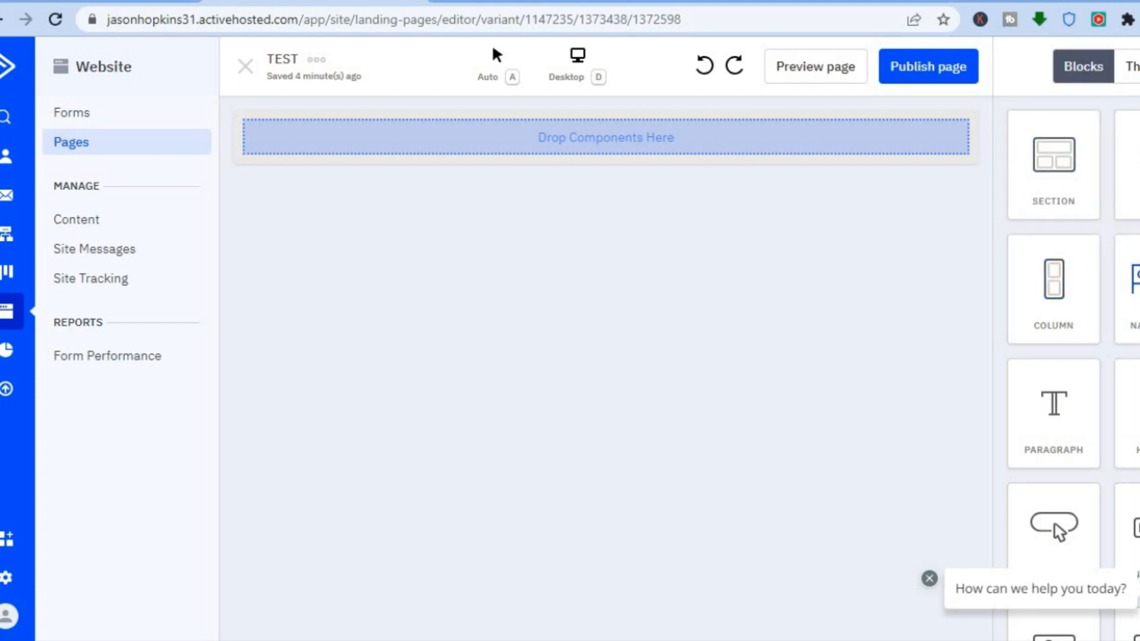
Step: Look through the available blocks and place an Image block in the page's empty drop area
{"action": "scroll", "coordinate": [1054, 356], "scroll_direction": "down", "scroll_amount": 5}
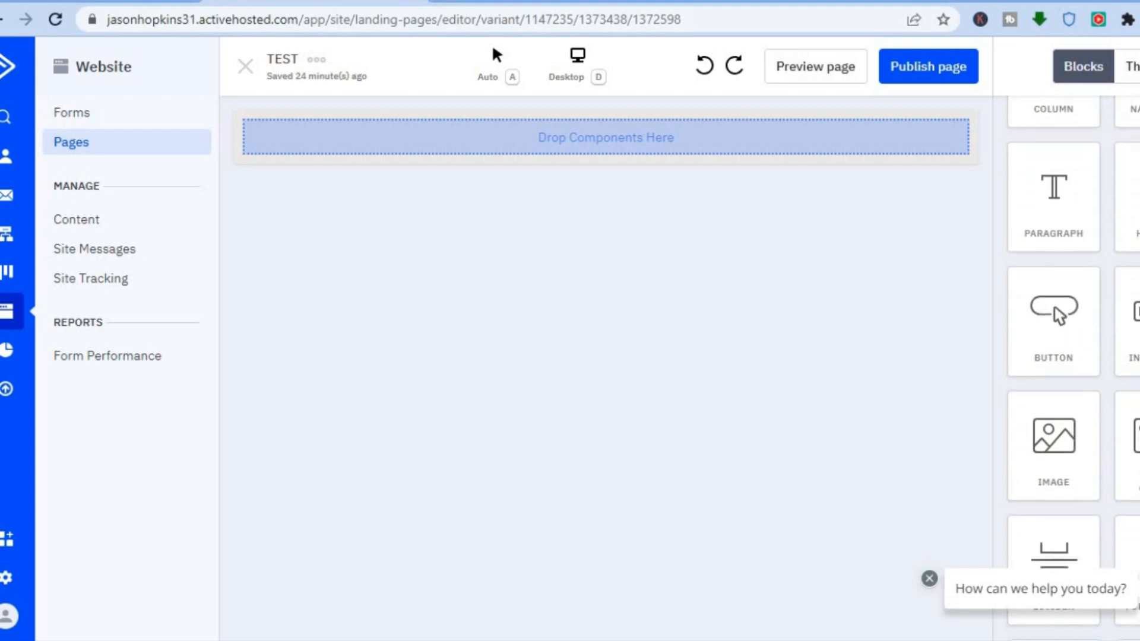
{"action": "scroll", "coordinate": [1053, 356], "scroll_direction": "down", "scroll_amount": 5}
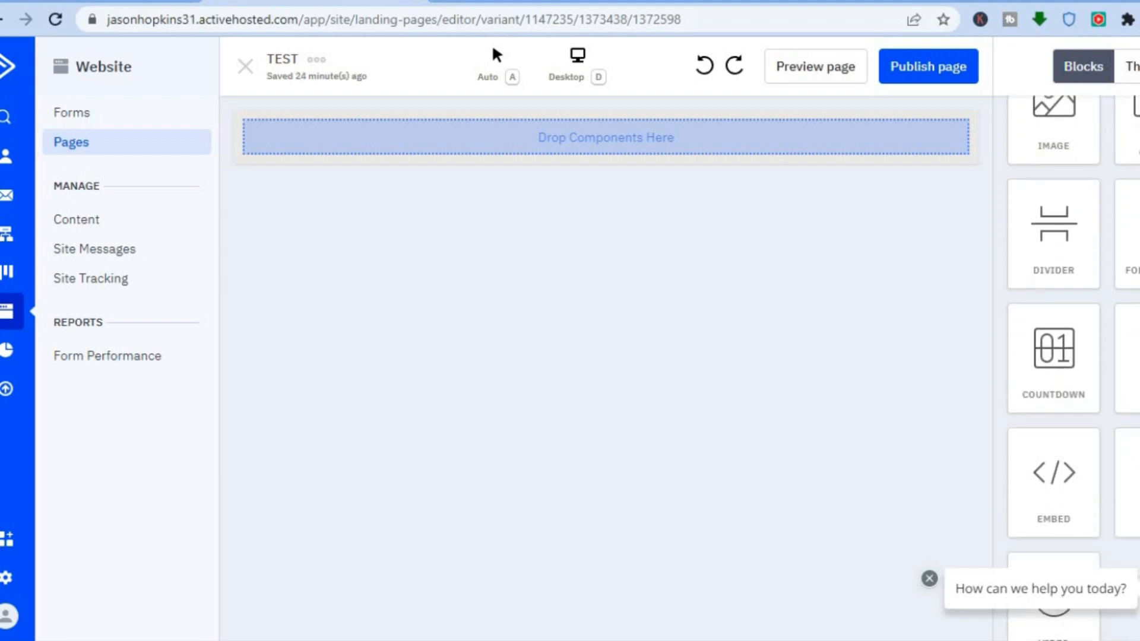
{"action": "scroll", "coordinate": [1054, 356], "scroll_direction": "down", "scroll_amount": 1}
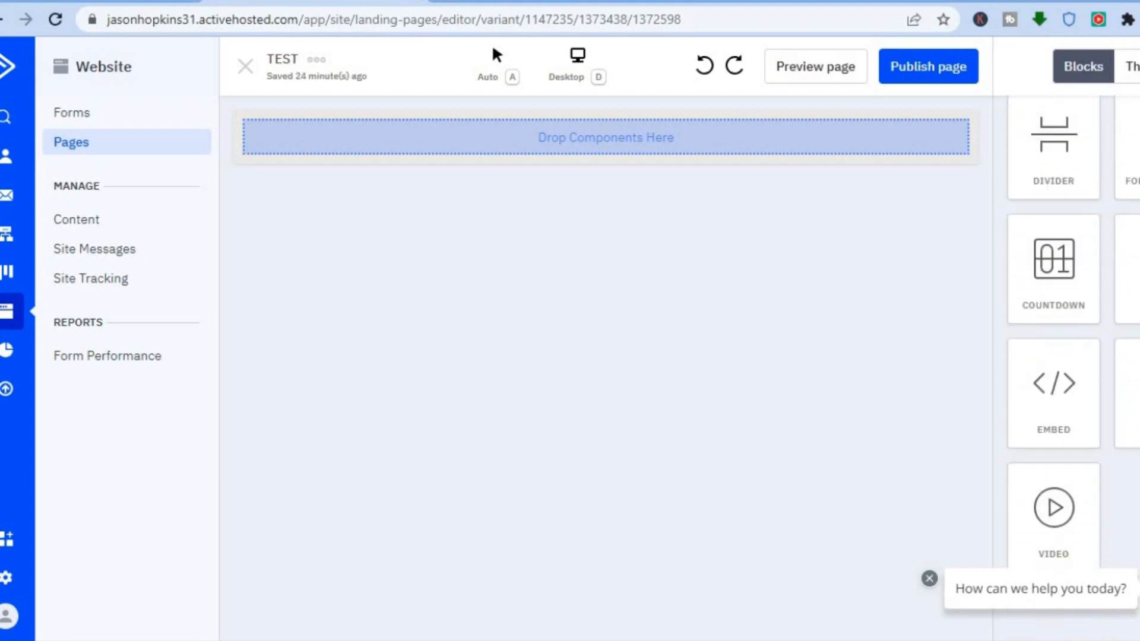
{"action": "scroll", "coordinate": [1054, 356], "scroll_direction": "up", "scroll_amount": 10}
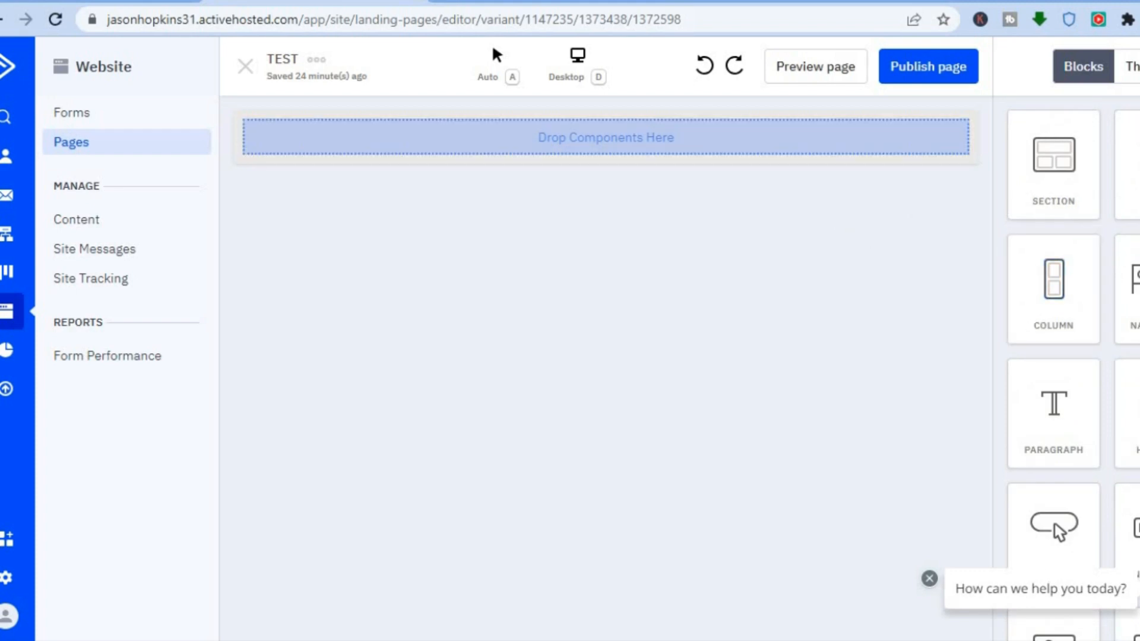
{"action": "scroll", "coordinate": [1053, 356], "scroll_direction": "down", "scroll_amount": 4}
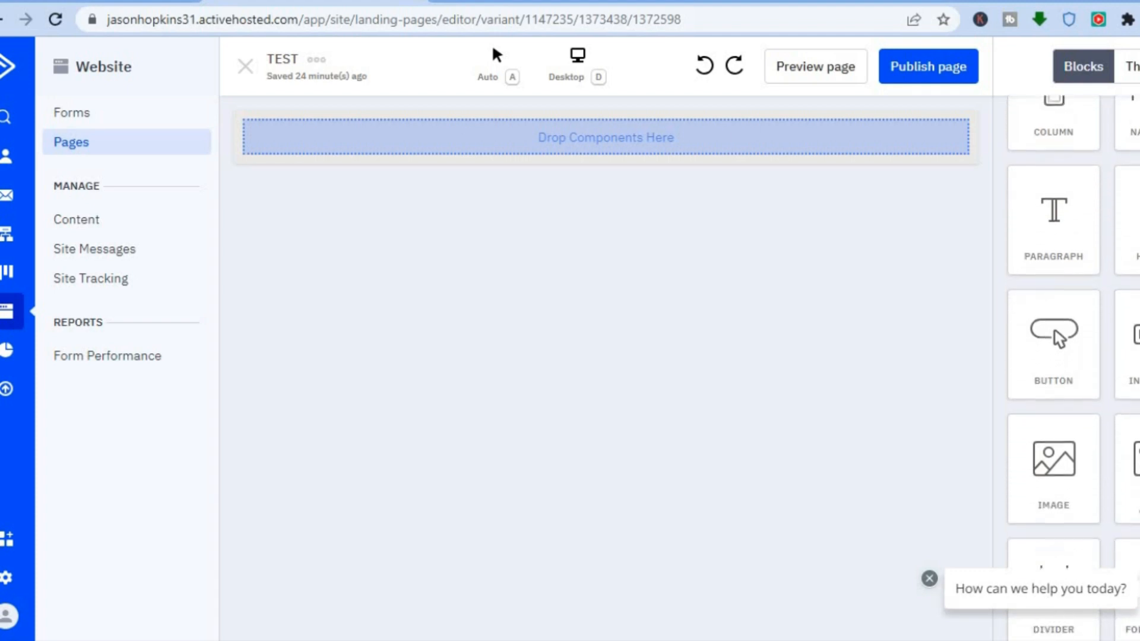
{"action": "scroll", "coordinate": [1053, 356], "scroll_direction": "down", "scroll_amount": 2}
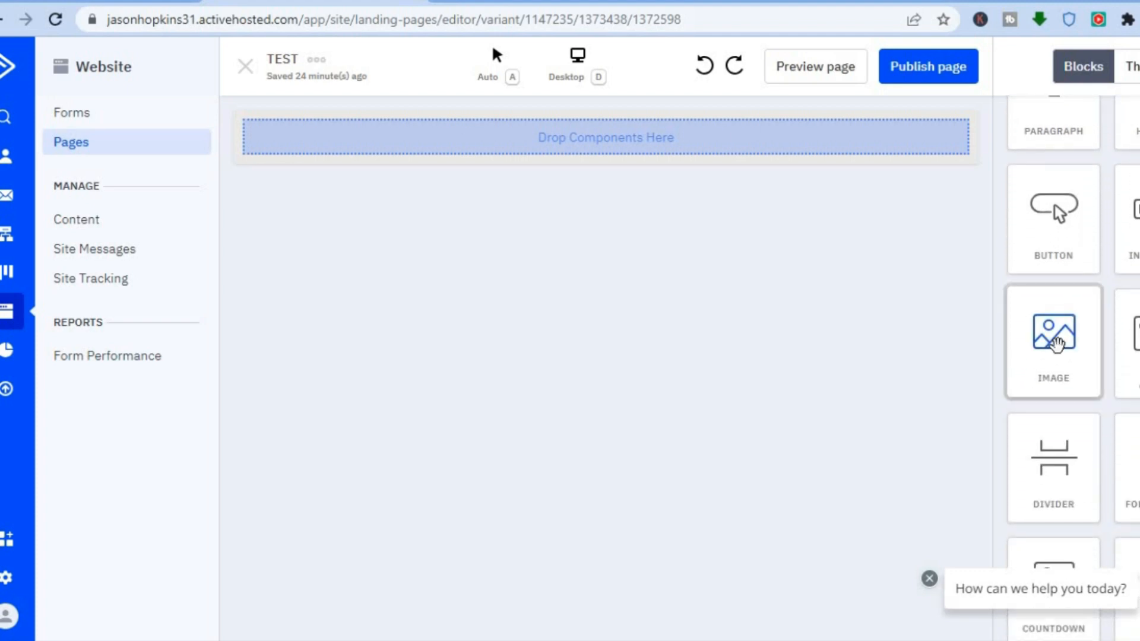
{"action": "left_click_drag", "start_coordinate": [1056, 344], "coordinate": [706, 141]}
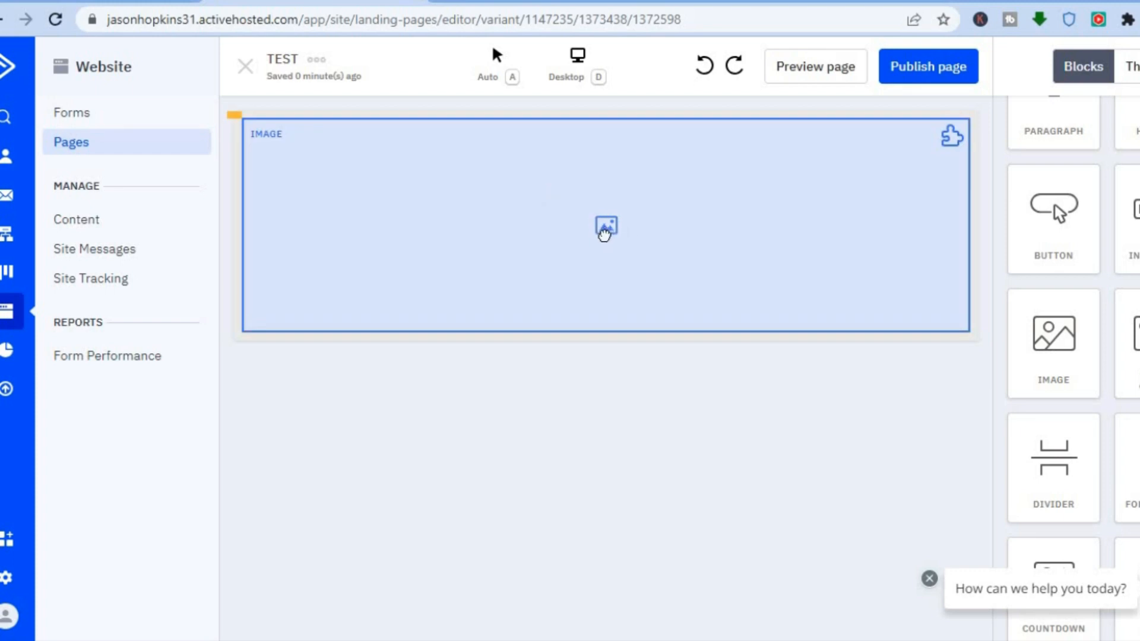
Step: Upload the Gold Luxury Business Logo file from the Downloads folder and use it in the image block
{"action": "left_click", "coordinate": [605, 231]}
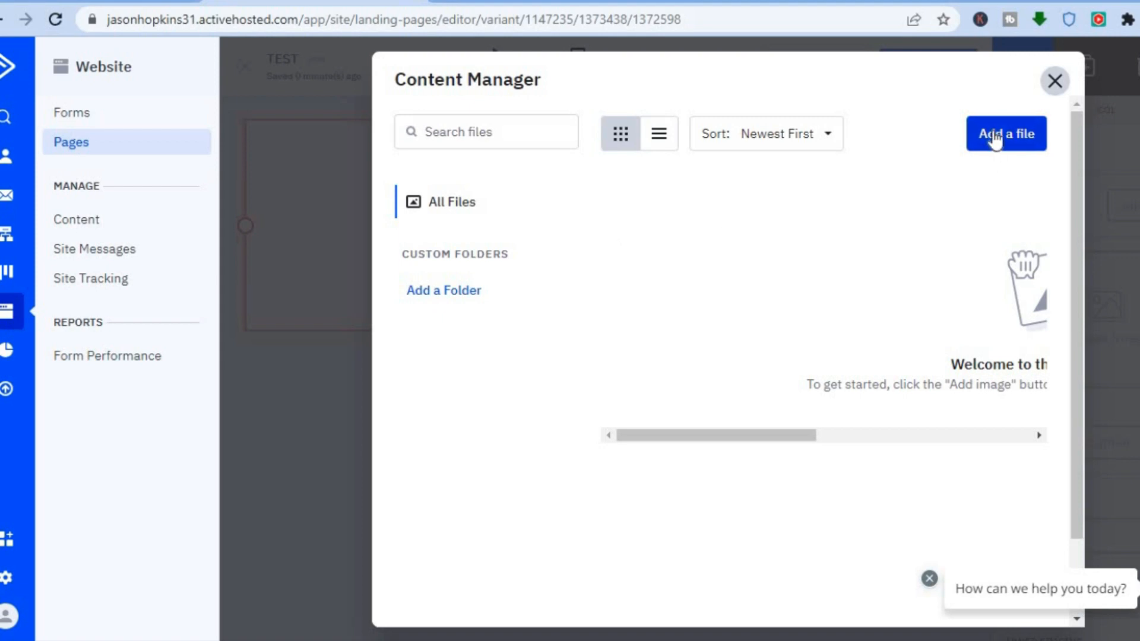
{"action": "left_click", "coordinate": [995, 138]}
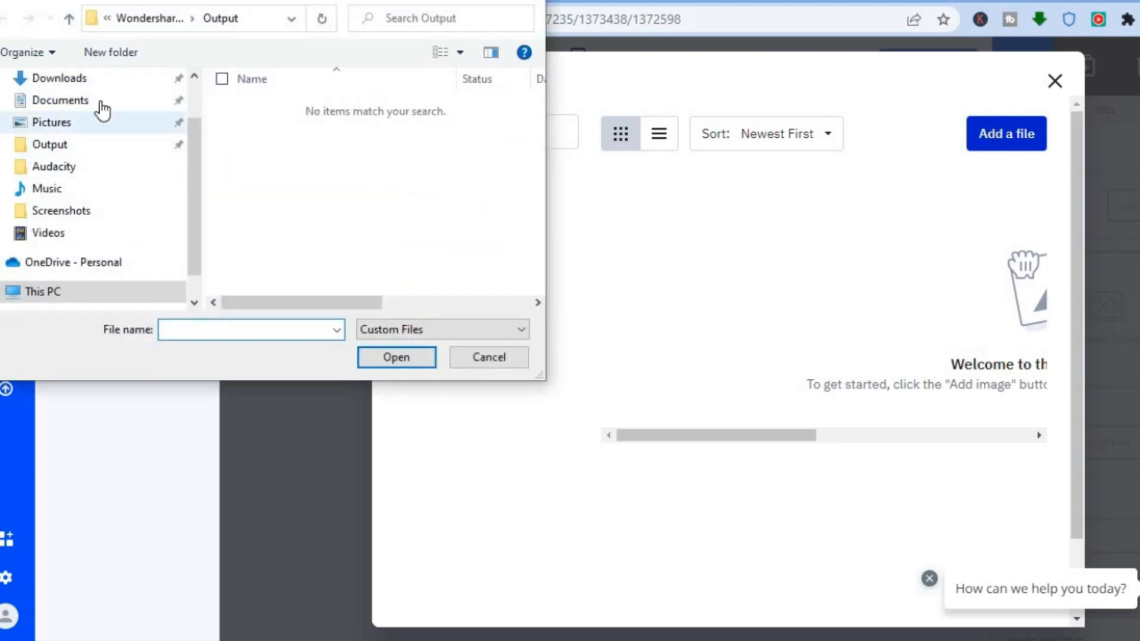
{"action": "left_click", "coordinate": [107, 82]}
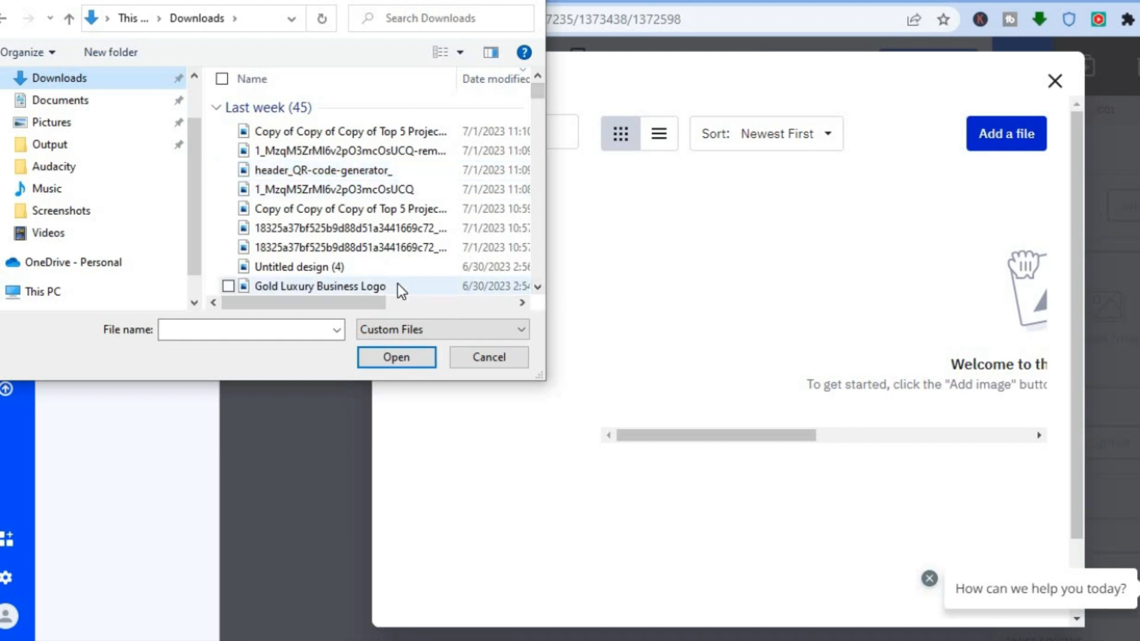
{"action": "left_click", "coordinate": [323, 286]}
{"action": "left_click", "coordinate": [390, 363]}
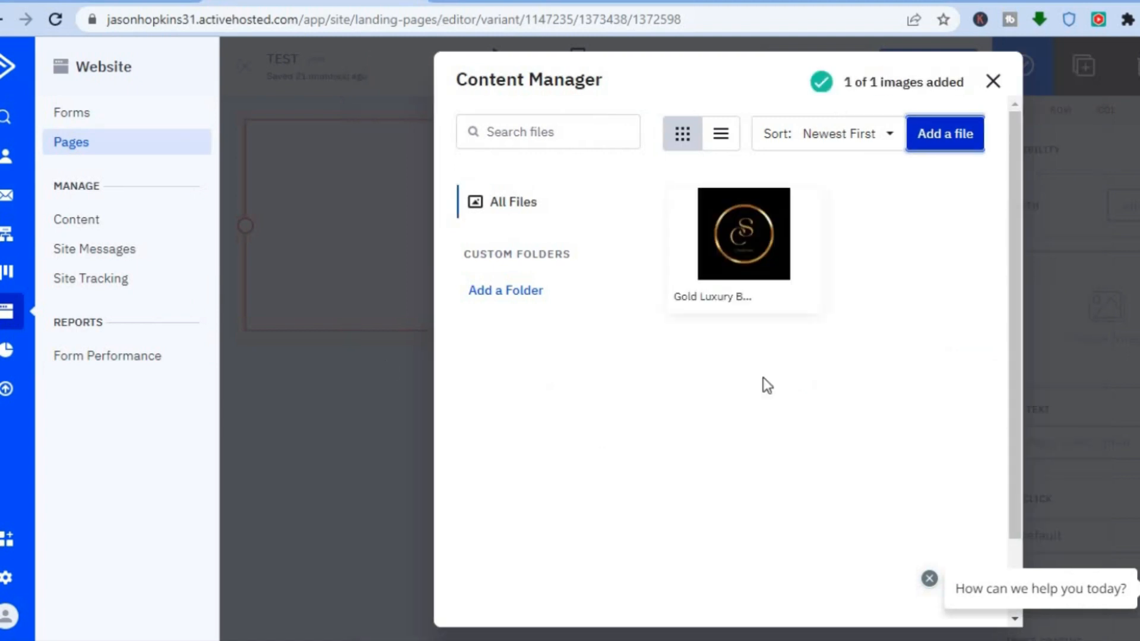
{"action": "left_click", "coordinate": [750, 266]}
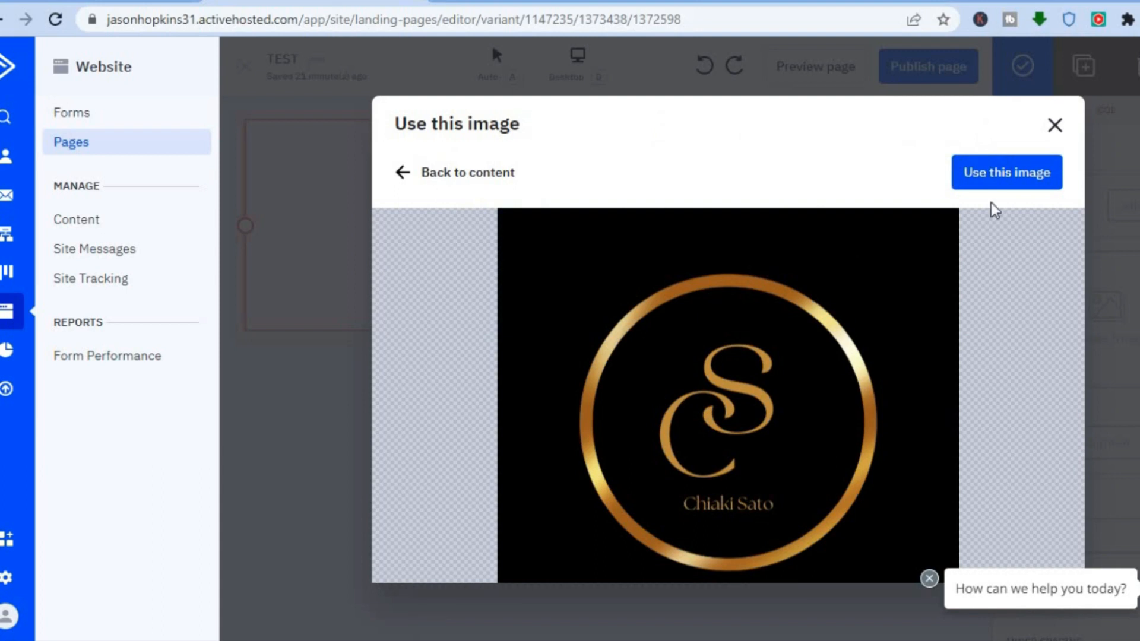
{"action": "left_click", "coordinate": [1011, 181]}
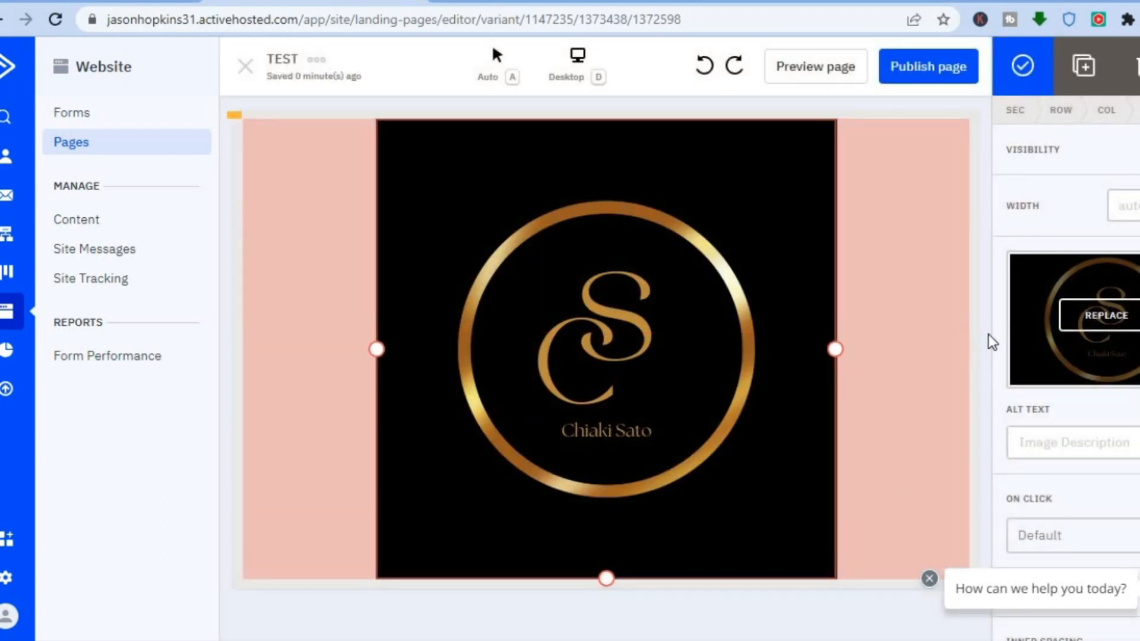
Step: Shrink the logo image to a width of about 116 and deselect it
{"action": "scroll", "coordinate": [1065, 356], "scroll_direction": "down", "scroll_amount": 2}
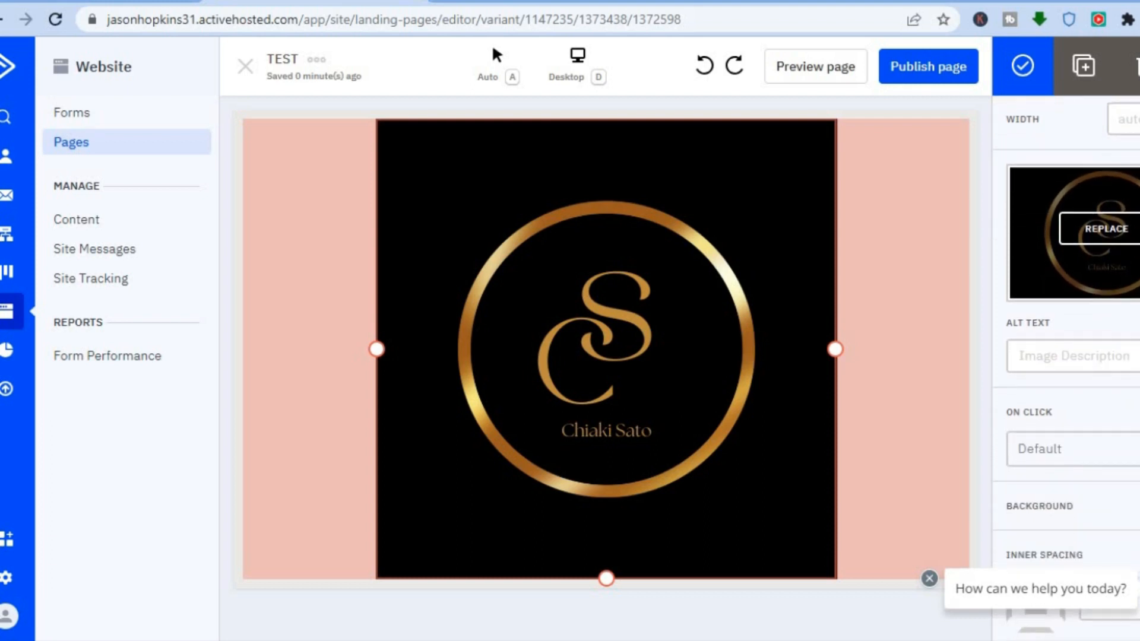
{"action": "left_click", "coordinate": [895, 502]}
{"action": "left_click", "coordinate": [895, 503]}
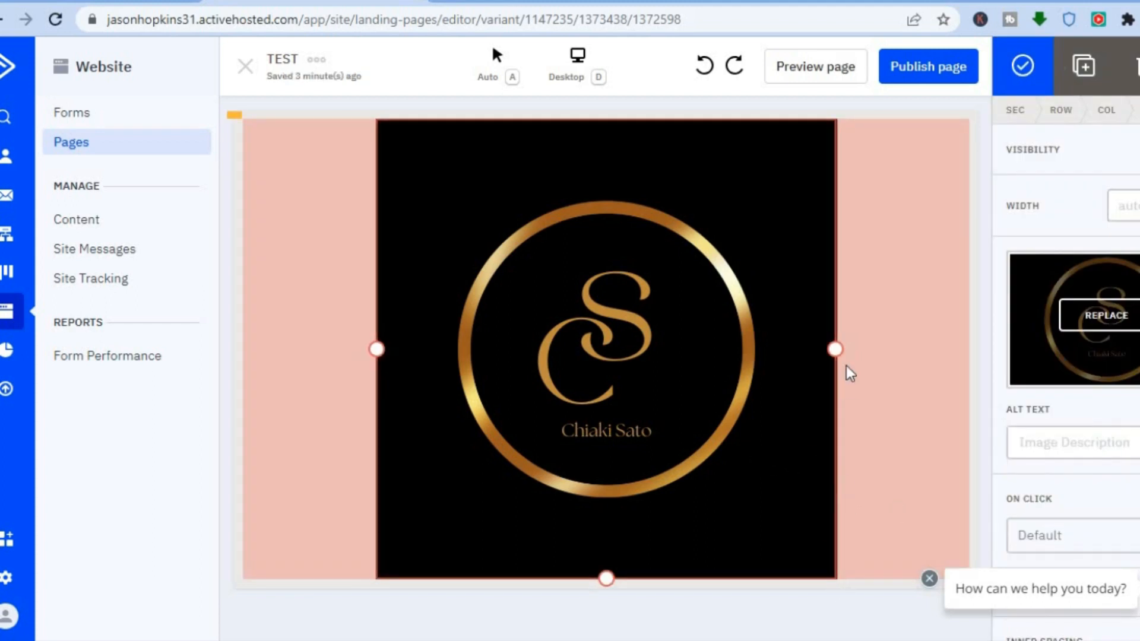
{"action": "left_click_drag", "start_coordinate": [833, 348], "coordinate": [731, 336]}
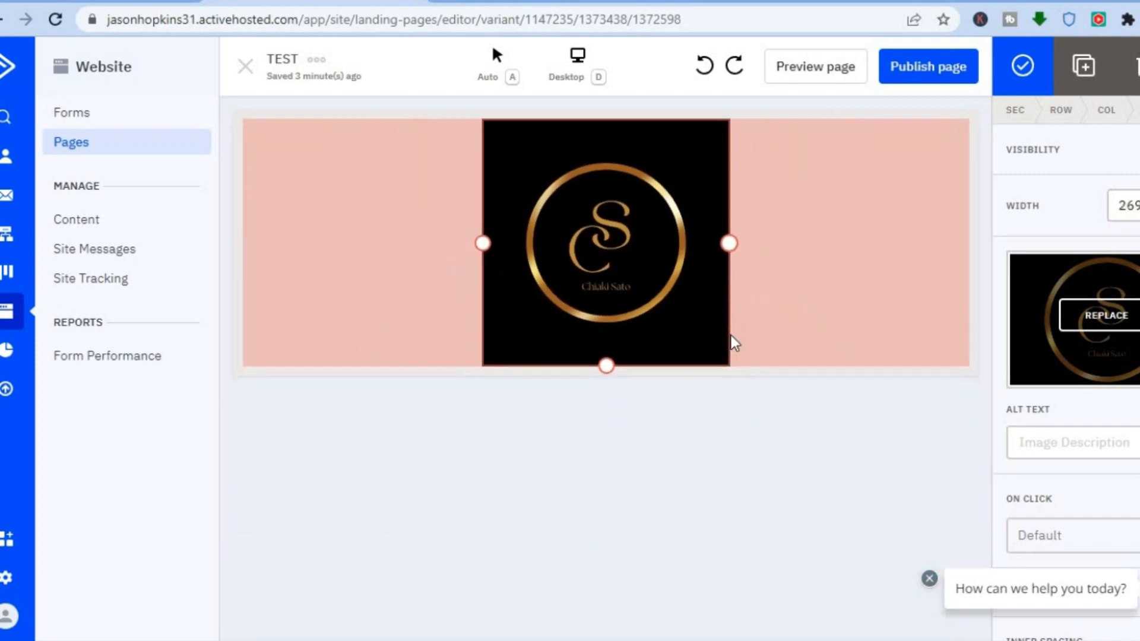
{"action": "double_click", "coordinate": [736, 241]}
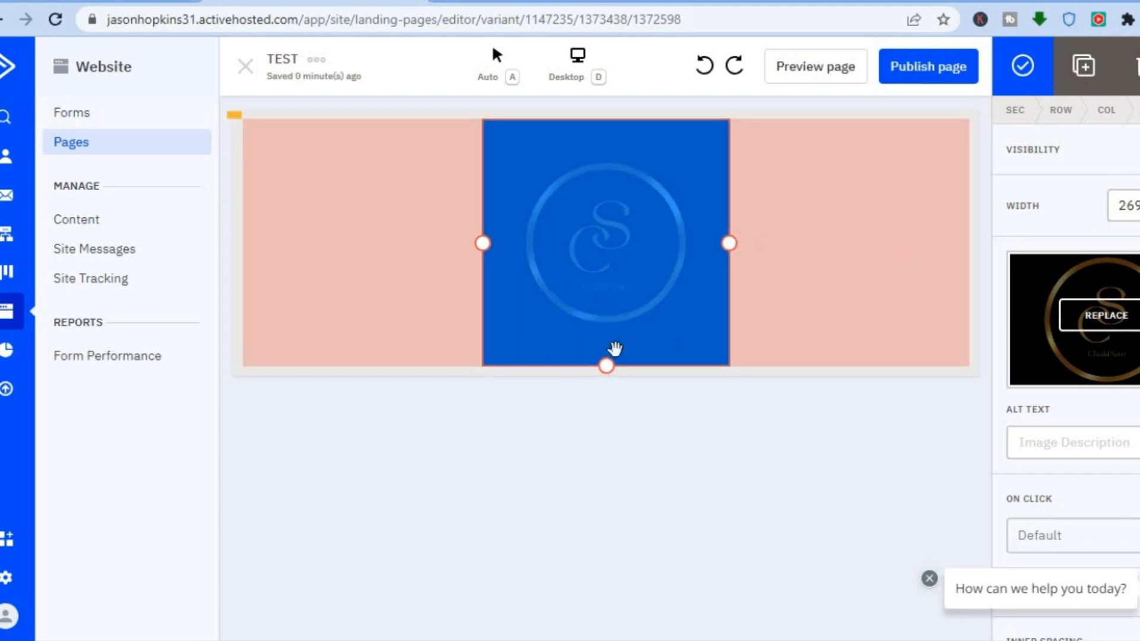
{"action": "left_click_drag", "start_coordinate": [606, 366], "coordinate": [609, 291]}
{"action": "left_click", "coordinate": [730, 242]}
{"action": "left_click_drag", "start_coordinate": [729, 242], "coordinate": [659, 221]}
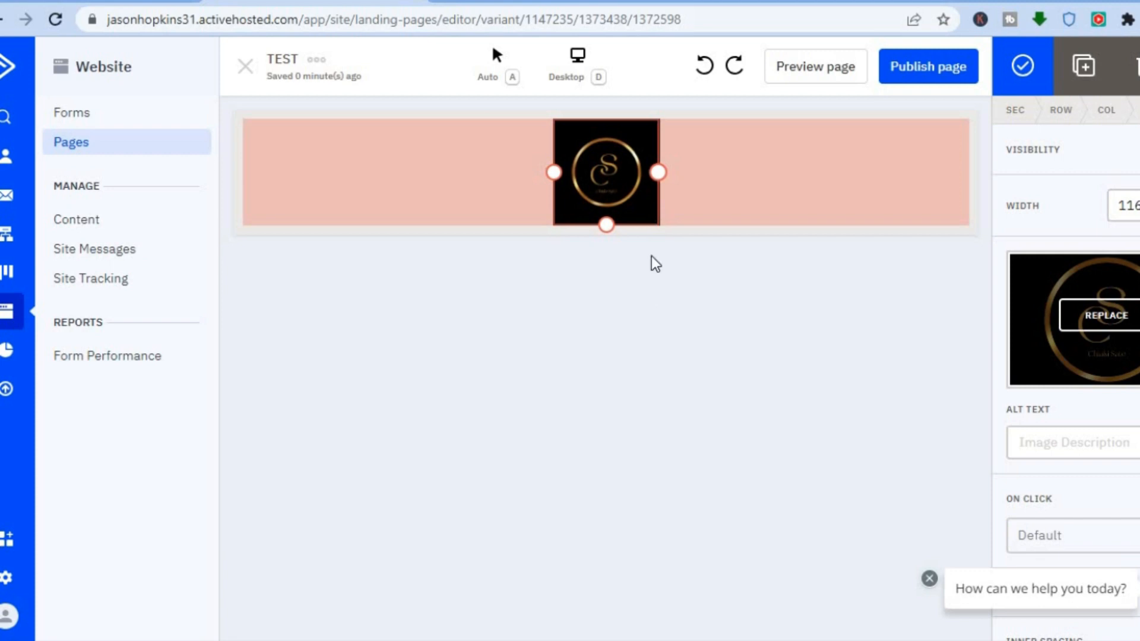
{"action": "left_click", "coordinate": [639, 303]}
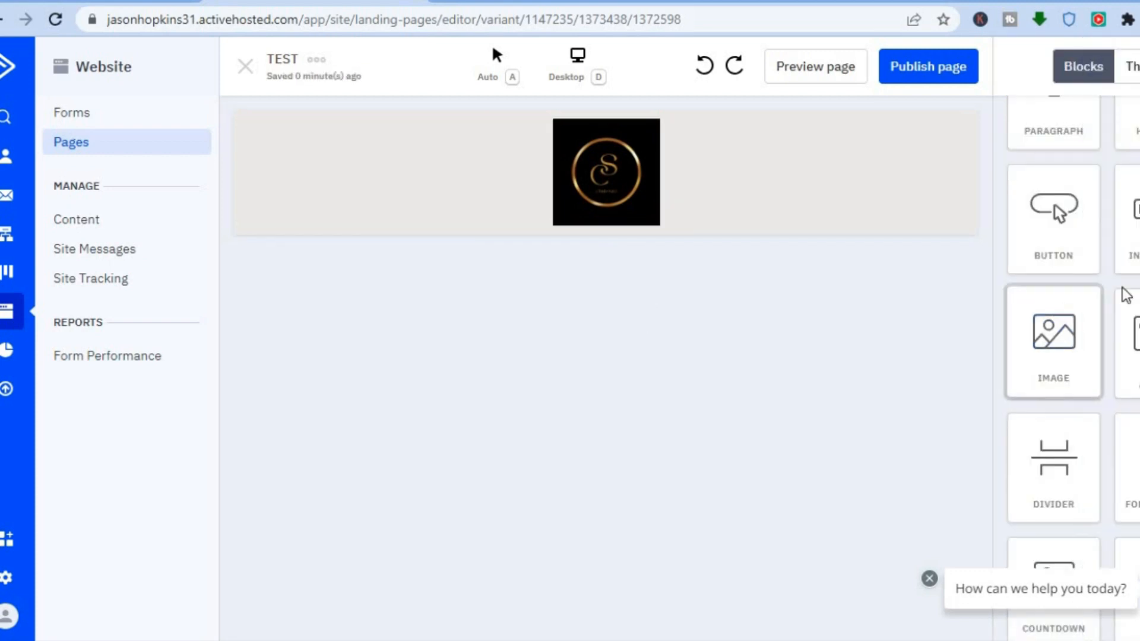
Step: Add a Paragraph block directly below the logo image and select it
{"action": "scroll", "coordinate": [1054, 356], "scroll_direction": "up", "scroll_amount": 4}
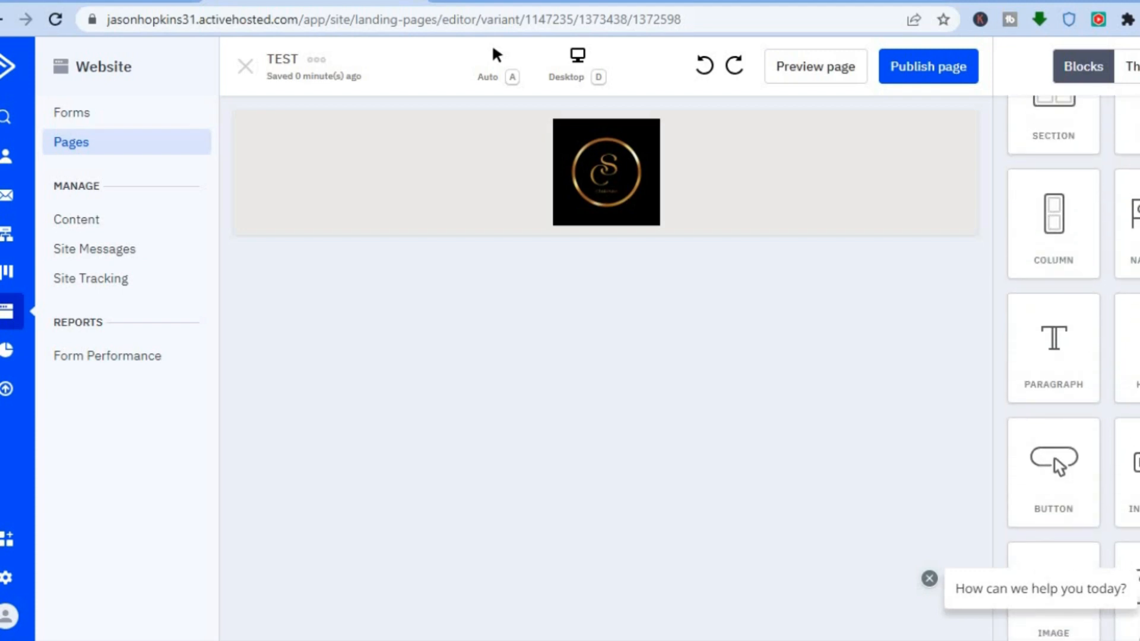
{"action": "scroll", "coordinate": [1054, 356], "scroll_direction": "up", "scroll_amount": 1}
{"action": "scroll", "coordinate": [1053, 356], "scroll_direction": "down", "scroll_amount": 3}
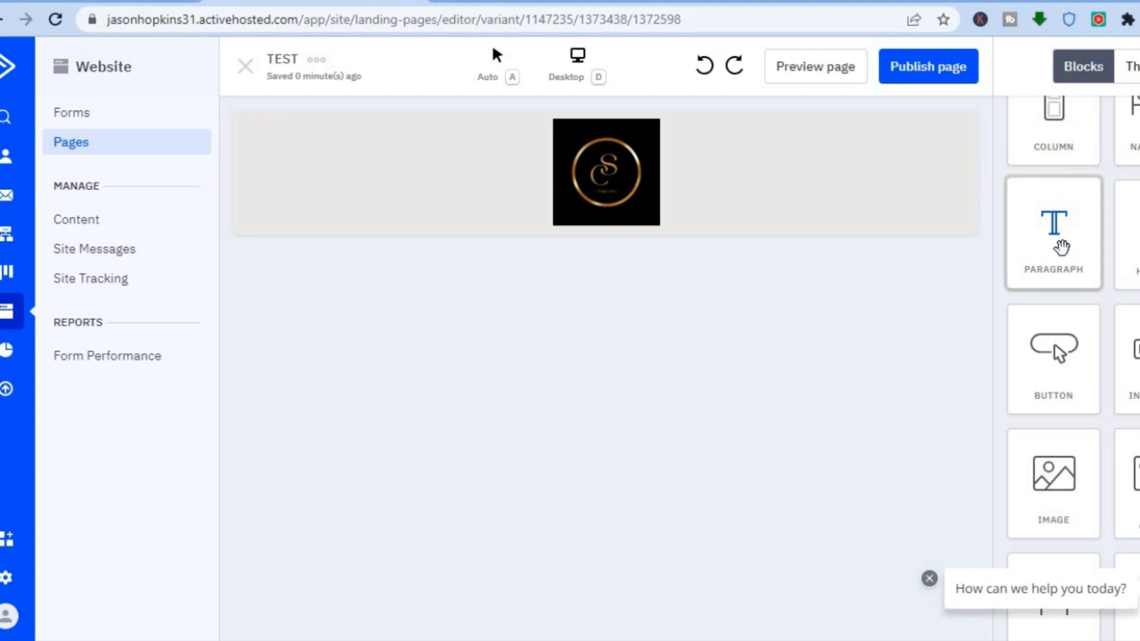
{"action": "left_click_drag", "start_coordinate": [1060, 247], "coordinate": [469, 349]}
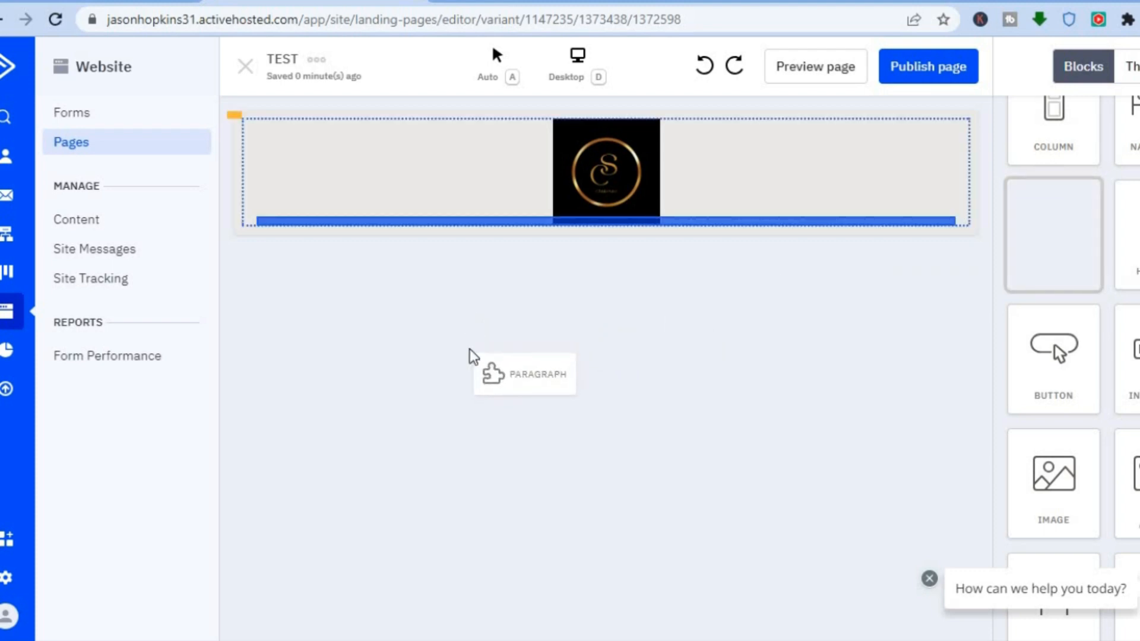
{"action": "left_click_drag", "start_coordinate": [493, 241], "coordinate": [489, 344]}
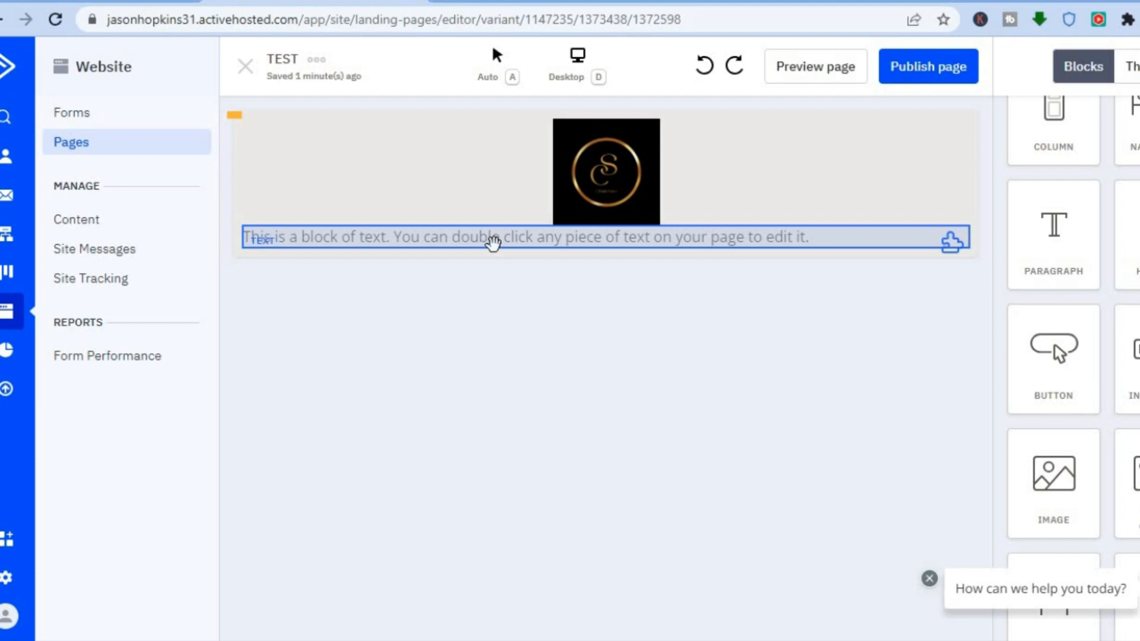
{"action": "left_click", "coordinate": [701, 240]}
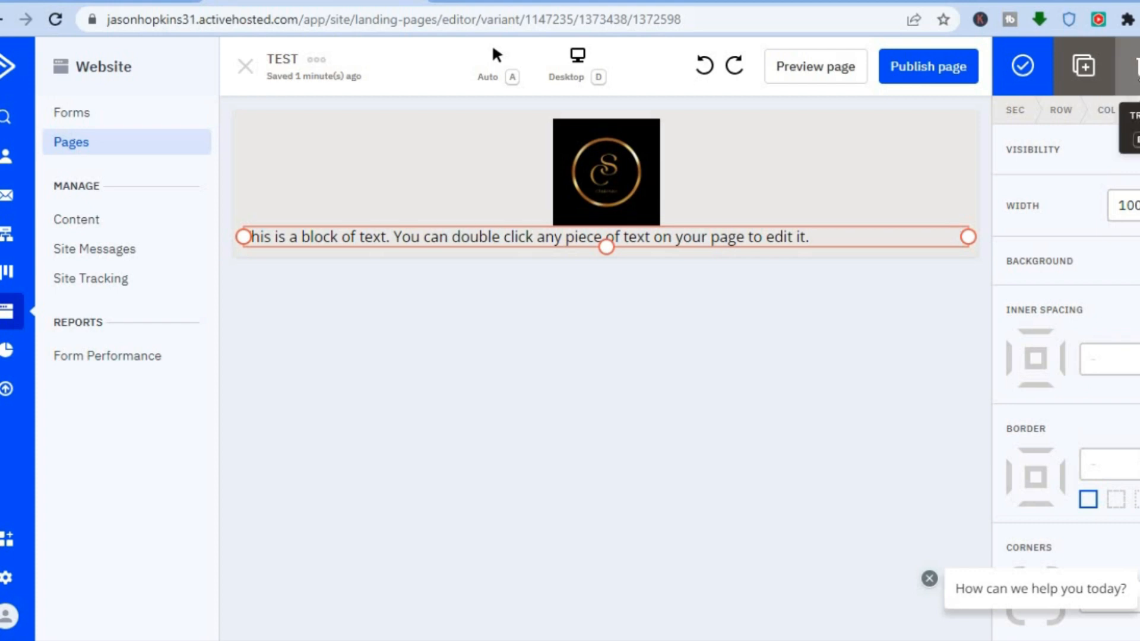
Step: Delete the paragraph block below the logo and add two empty sections underneath the logo section
{"action": "left_click", "coordinate": [1135, 65]}
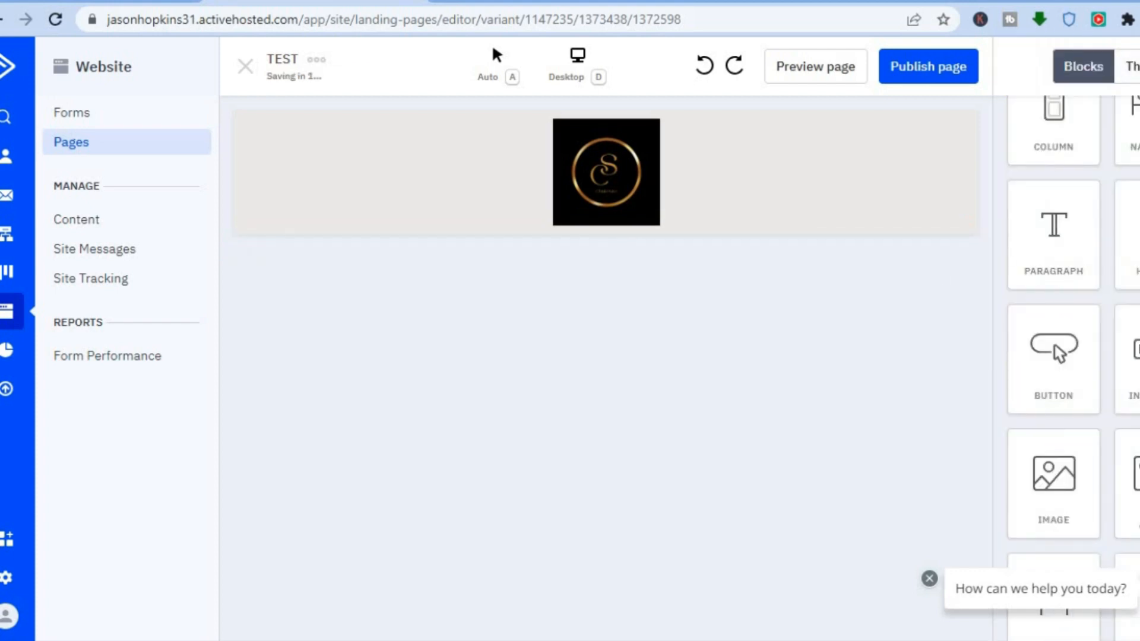
{"action": "scroll", "coordinate": [1069, 356], "scroll_direction": "up", "scroll_amount": 3}
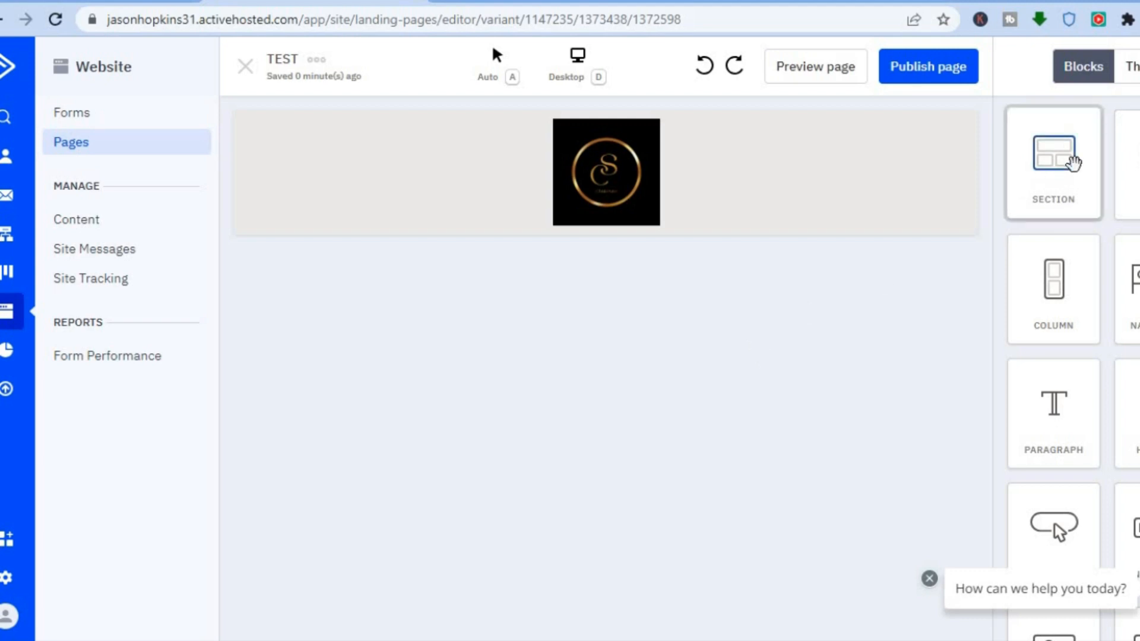
{"action": "left_click_drag", "start_coordinate": [1072, 163], "coordinate": [571, 460]}
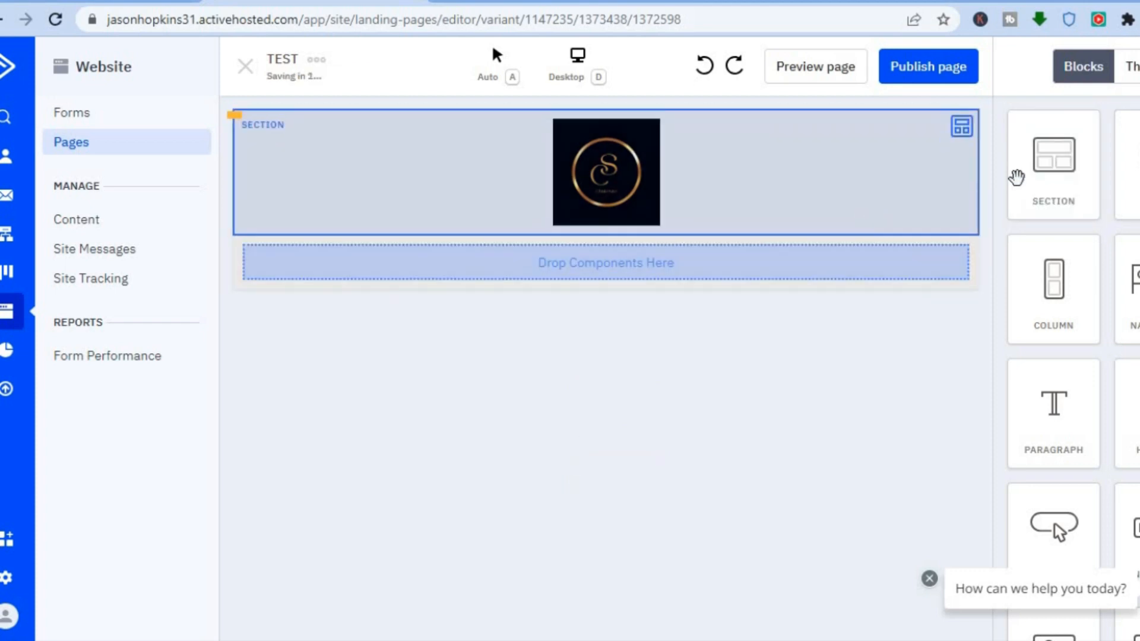
{"action": "left_click_drag", "start_coordinate": [1043, 199], "coordinate": [741, 273]}
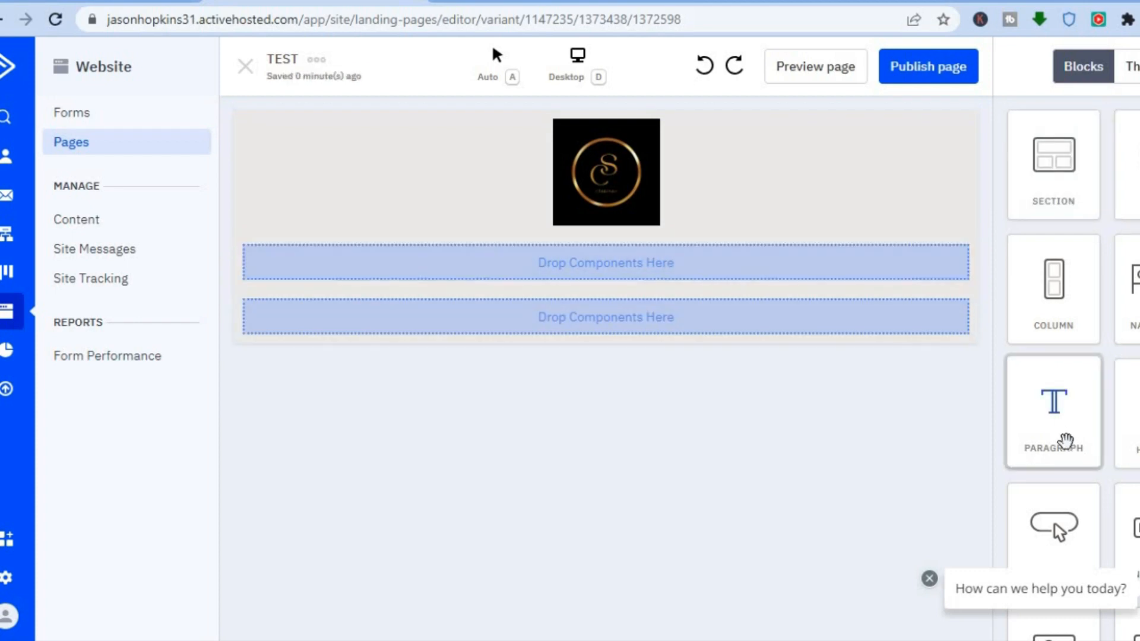
Step: Place a Paragraph block in the first empty section and a combined image-and-text block in the second one
{"action": "left_click_drag", "start_coordinate": [1011, 408], "coordinate": [736, 259]}
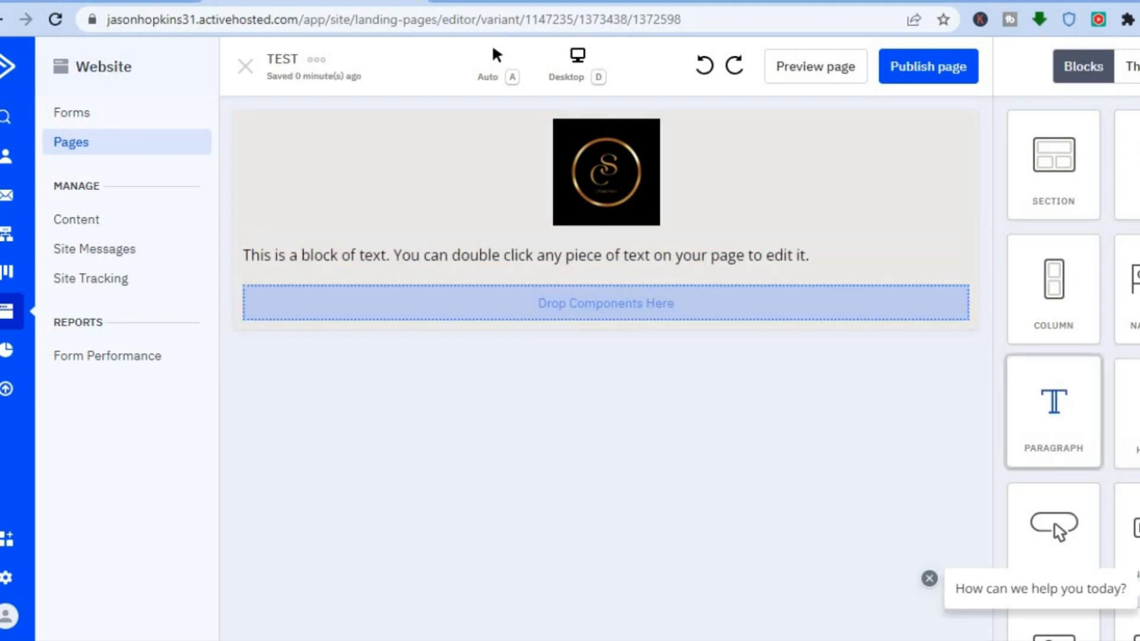
{"action": "scroll", "coordinate": [1068, 356], "scroll_direction": "down", "scroll_amount": 3}
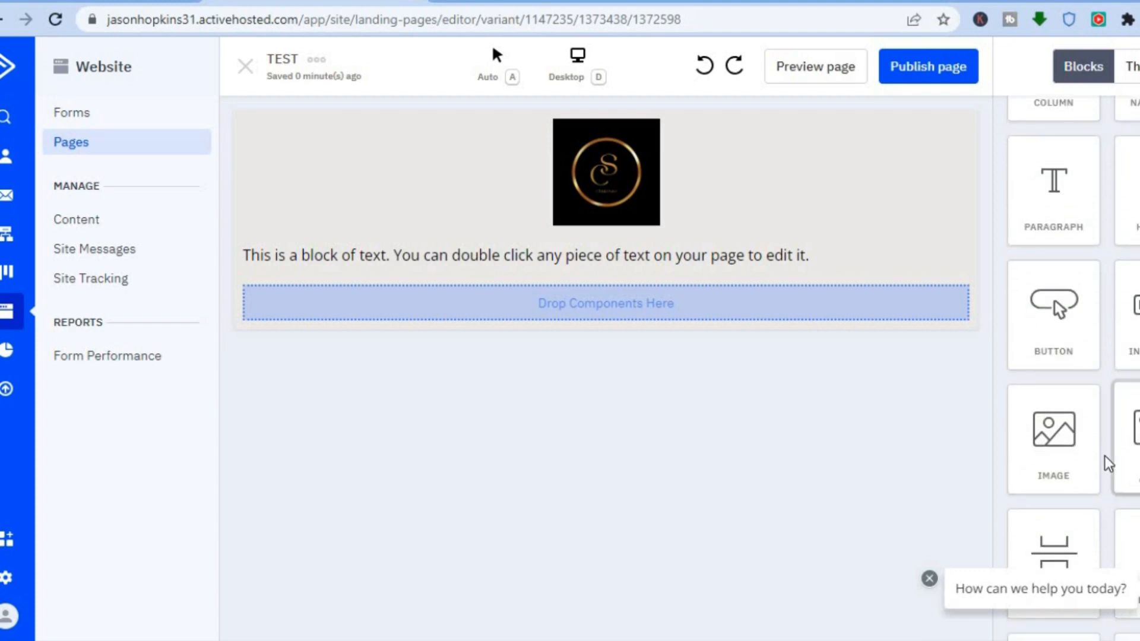
{"action": "left_click_drag", "start_coordinate": [1131, 439], "coordinate": [707, 298]}
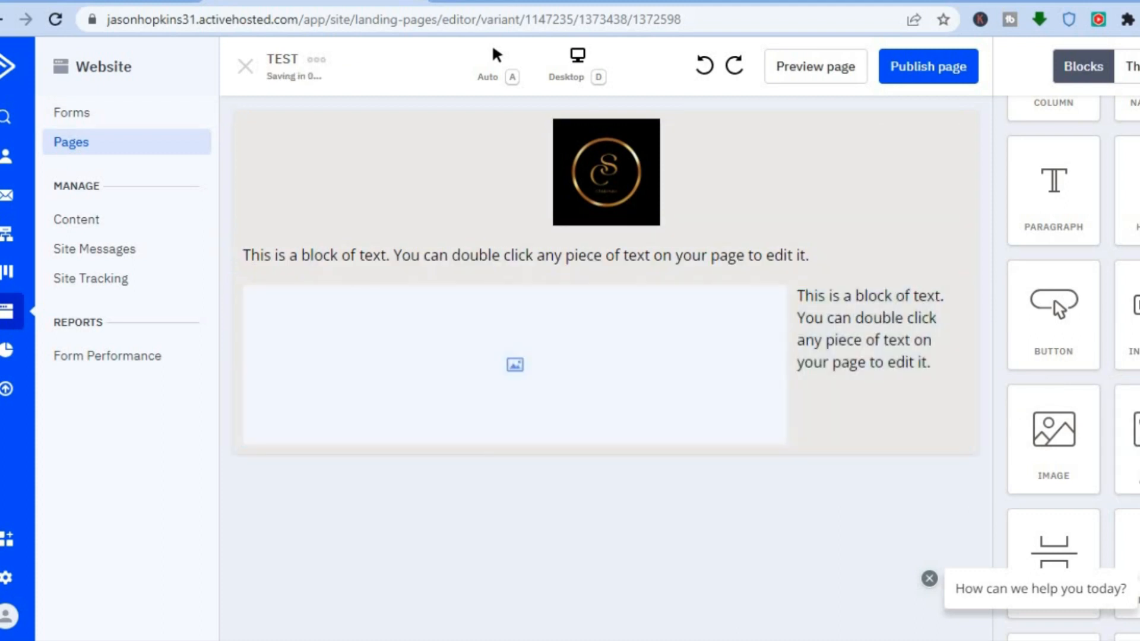
Step: Add a Divider block below the image-and-text block and a Button block beneath the divider
{"action": "scroll", "coordinate": [1054, 356], "scroll_direction": "down", "scroll_amount": 3}
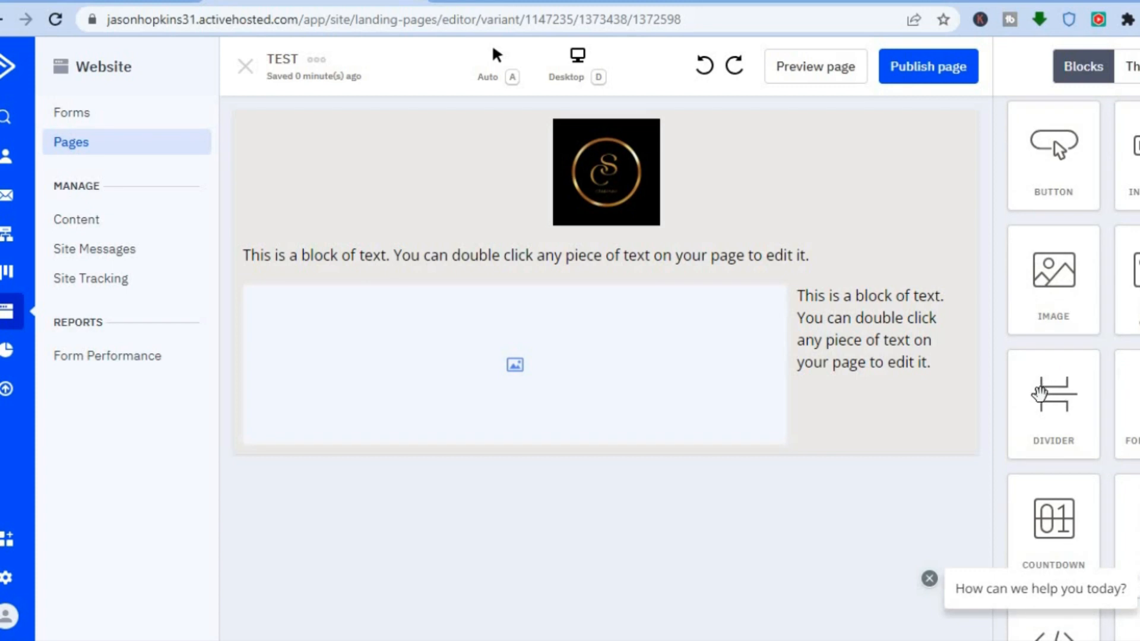
{"action": "left_click_drag", "start_coordinate": [1035, 395], "coordinate": [770, 453]}
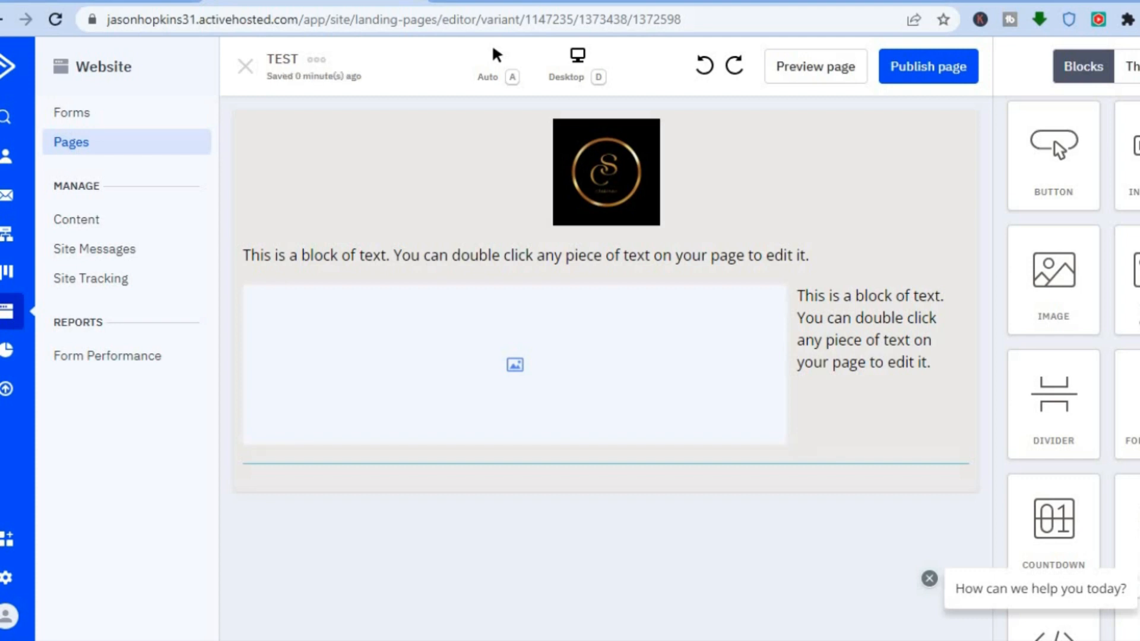
{"action": "scroll", "coordinate": [1054, 357], "scroll_direction": "up", "scroll_amount": 5}
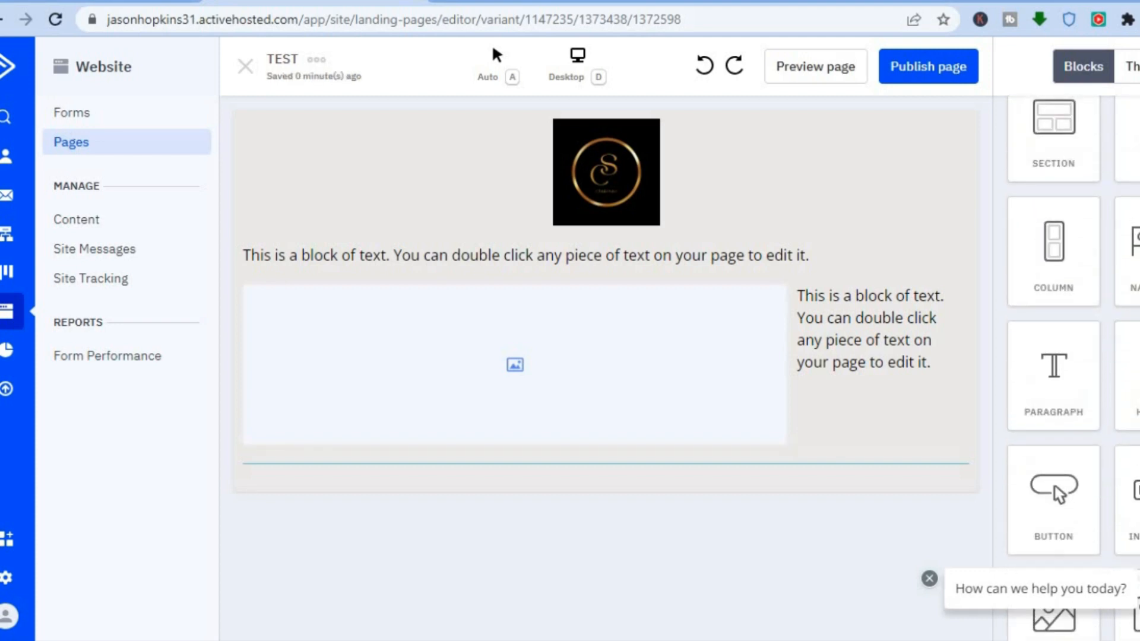
{"action": "scroll", "coordinate": [1054, 356], "scroll_direction": "down", "scroll_amount": 4}
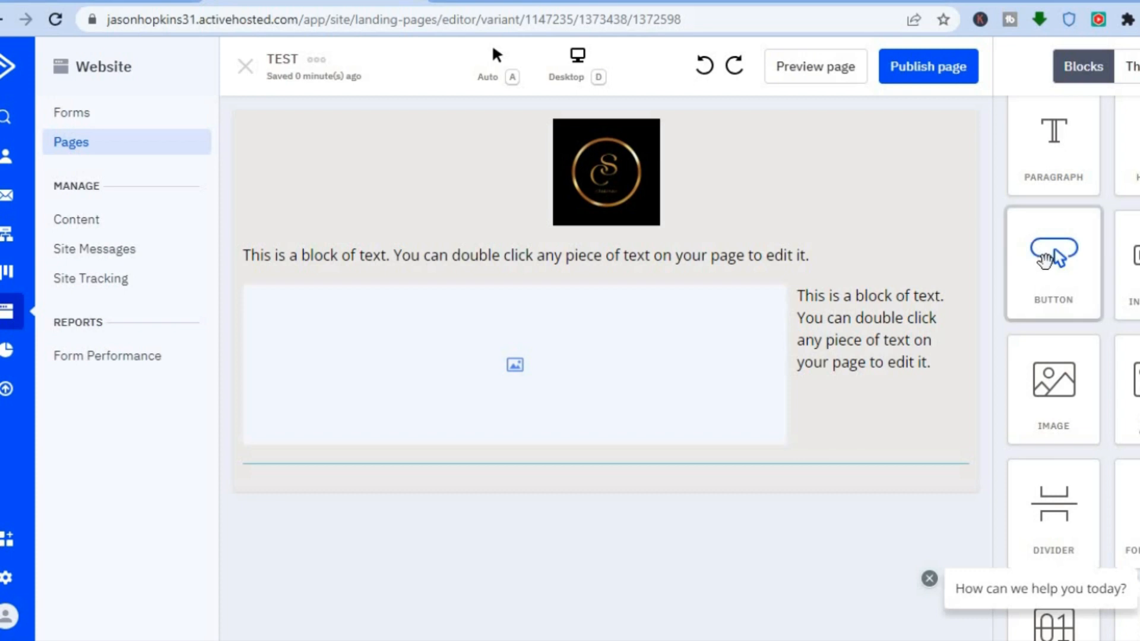
{"action": "left_click_drag", "start_coordinate": [1045, 259], "coordinate": [528, 485]}
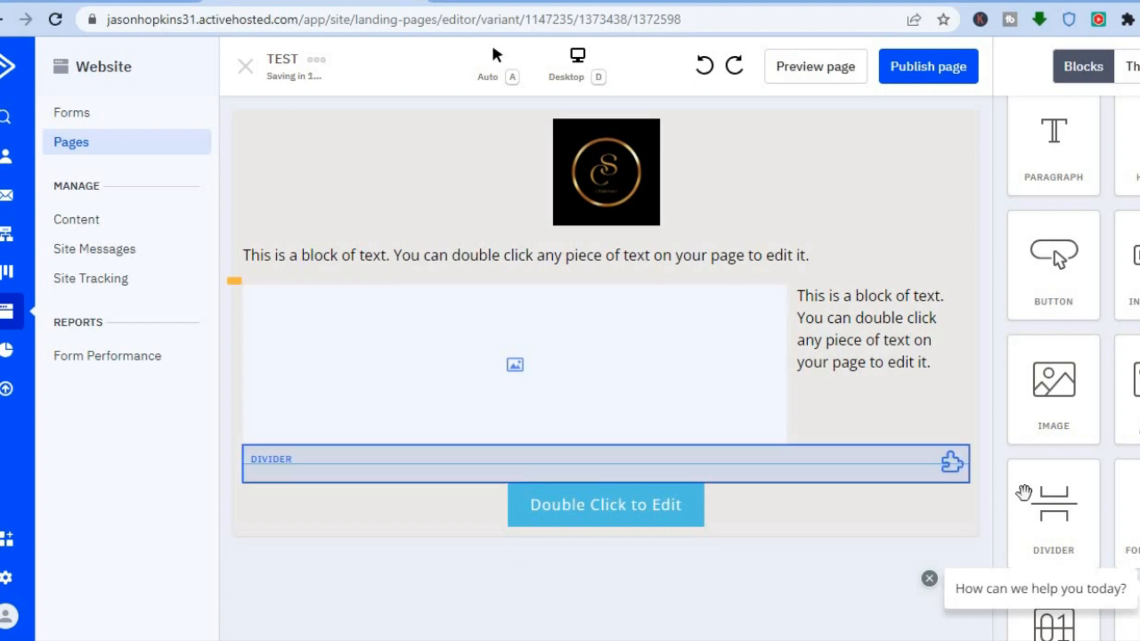
Step: Try the shape and size options on the new button, settling on square corners and a larger size
{"action": "scroll", "coordinate": [1069, 356], "scroll_direction": "down", "scroll_amount": 2}
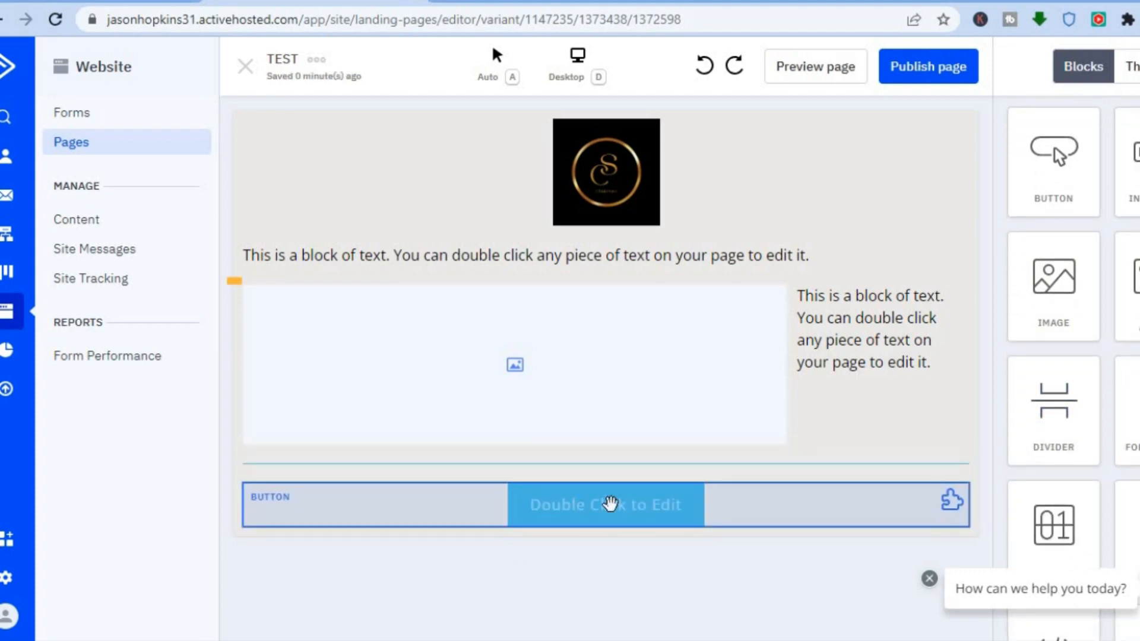
{"action": "left_click", "coordinate": [611, 505]}
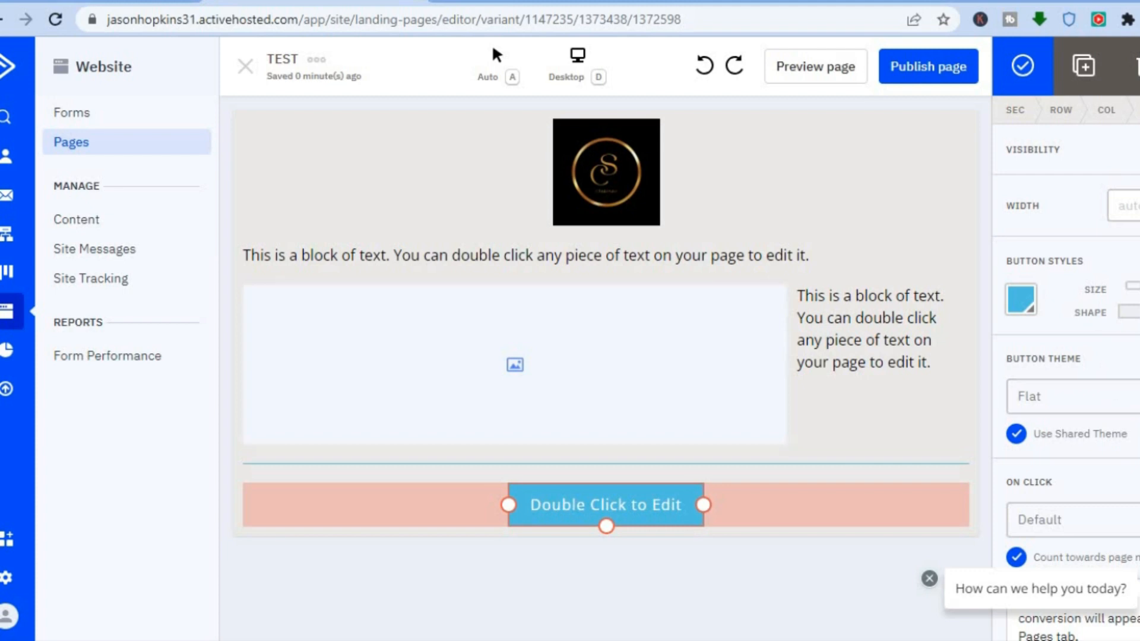
{"action": "left_click", "coordinate": [1137, 313]}
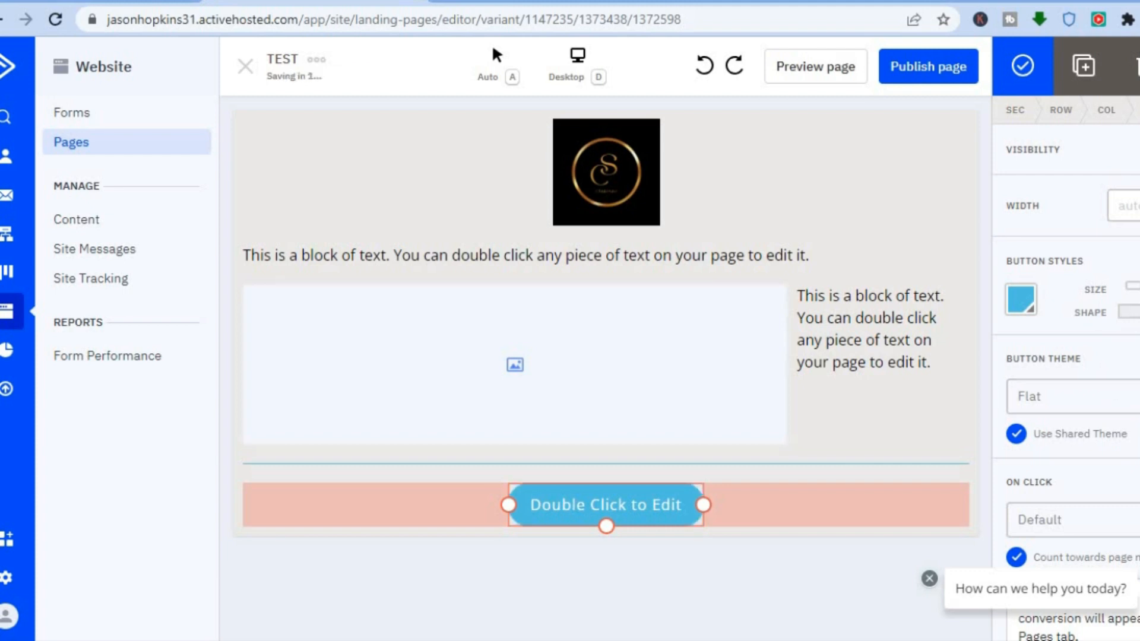
{"action": "left_click", "coordinate": [1127, 313]}
{"action": "left_click", "coordinate": [1128, 315]}
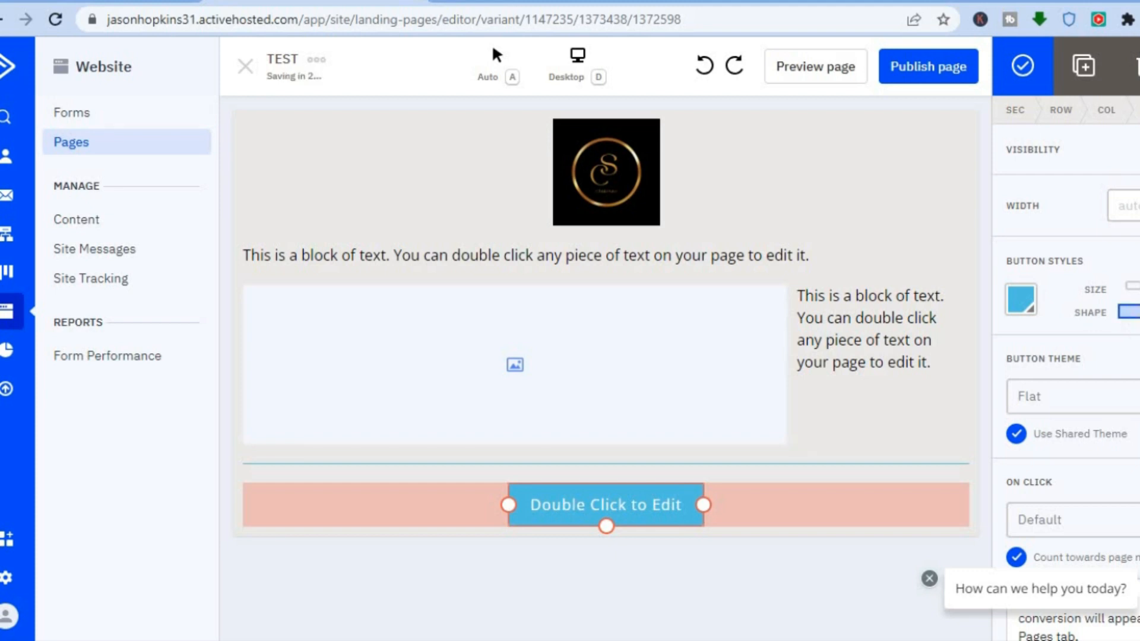
{"action": "left_click", "coordinate": [1132, 288]}
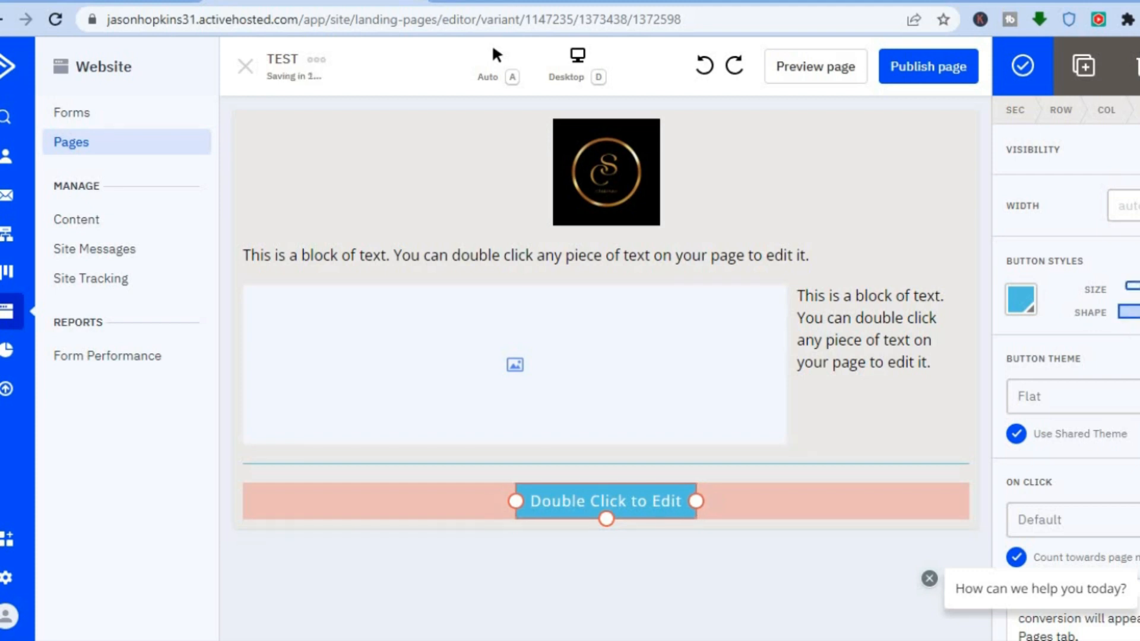
{"action": "left_click", "coordinate": [1139, 286]}
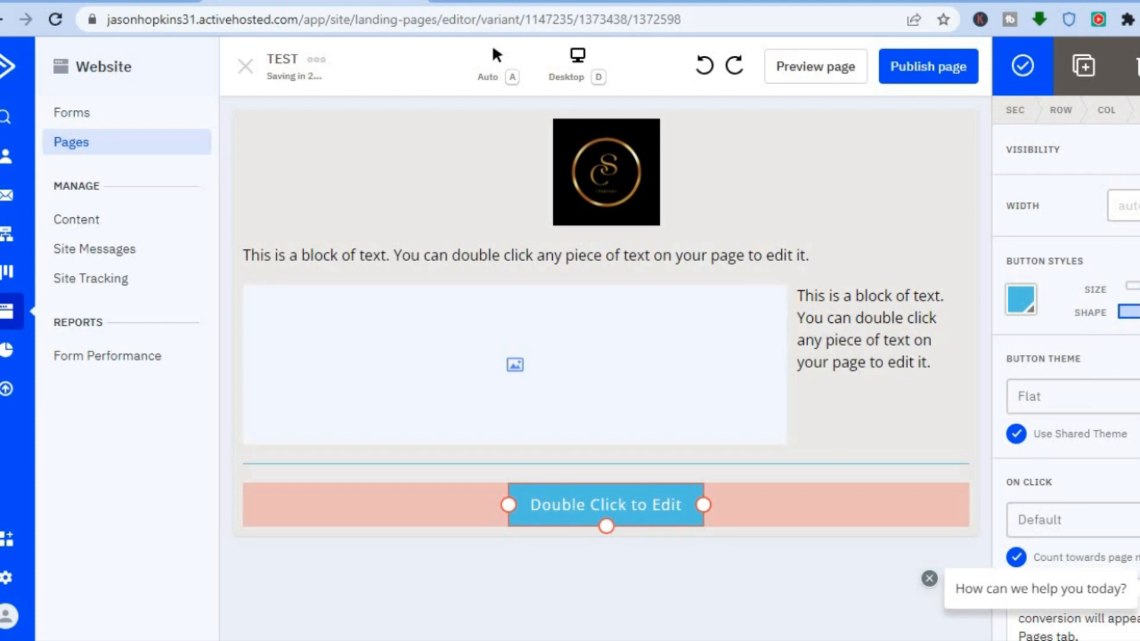
{"action": "left_click", "coordinate": [1139, 286]}
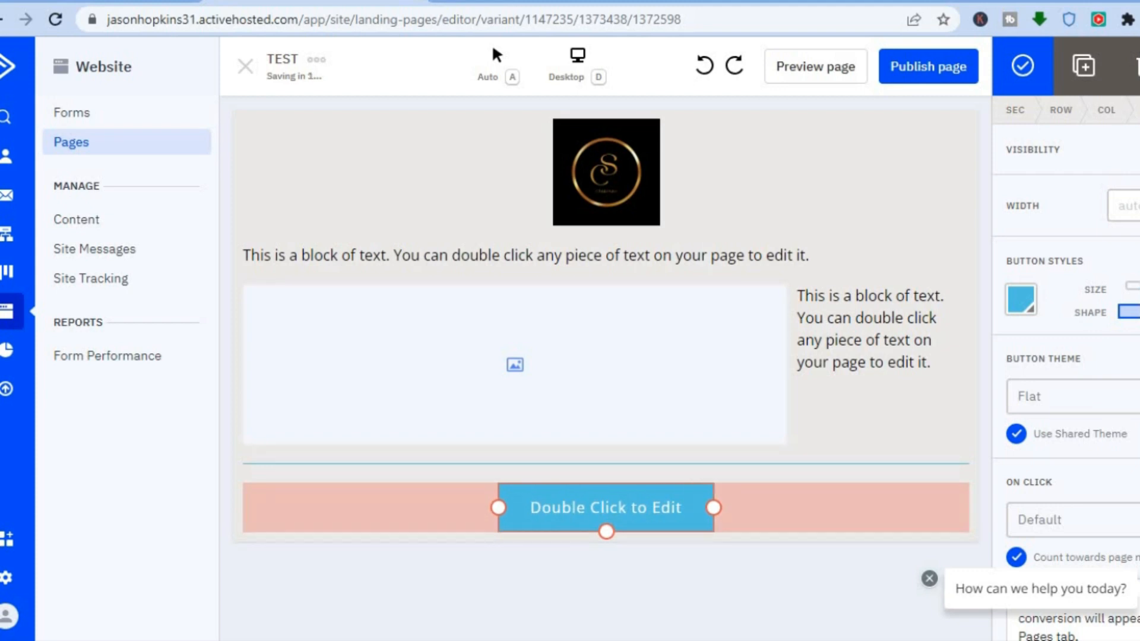
Step: Try a light blue text colour on the button's label and replace the label with CLICK HERE
{"action": "scroll", "coordinate": [1066, 356], "scroll_direction": "down", "scroll_amount": 1}
{"action": "scroll", "coordinate": [1065, 356], "scroll_direction": "down", "scroll_amount": 1}
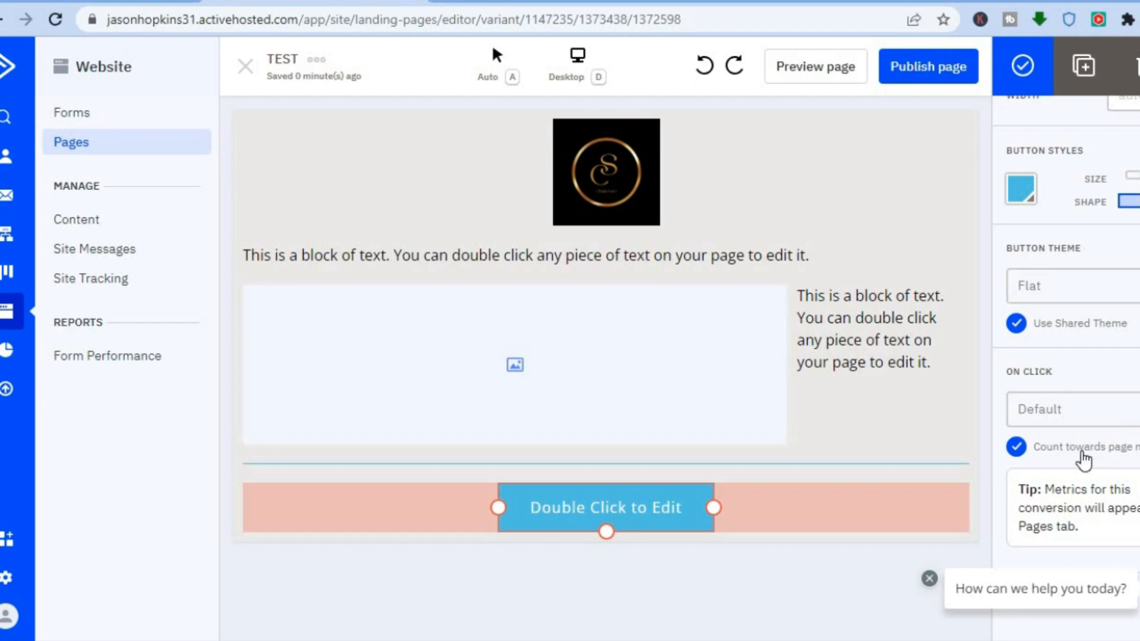
{"action": "scroll", "coordinate": [1065, 356], "scroll_direction": "up", "scroll_amount": 3}
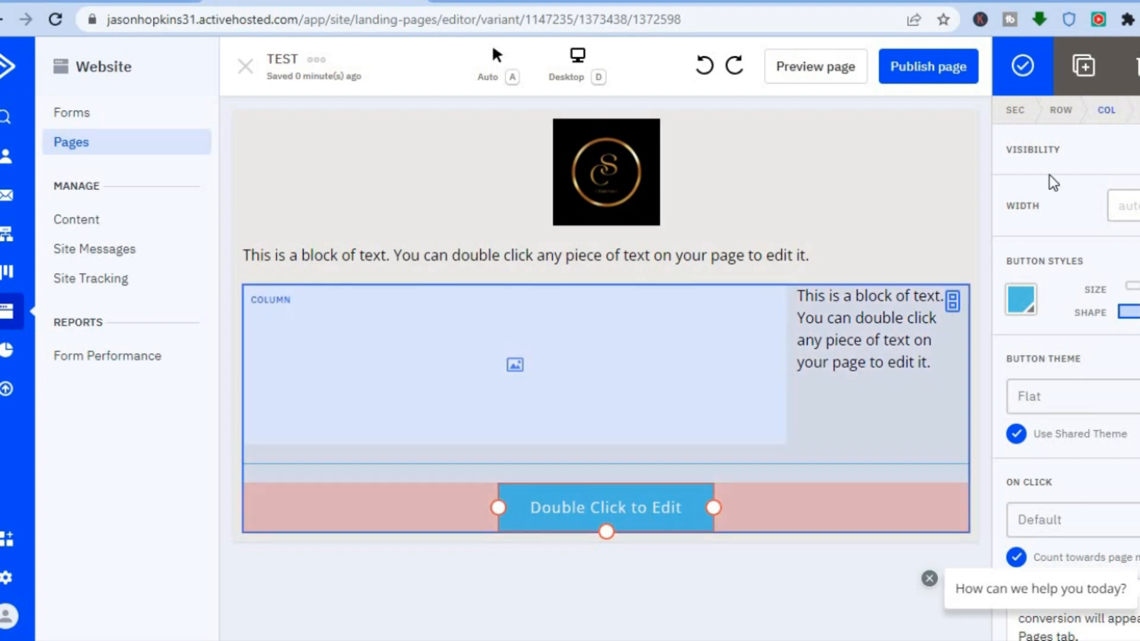
{"action": "double_click", "coordinate": [626, 514]}
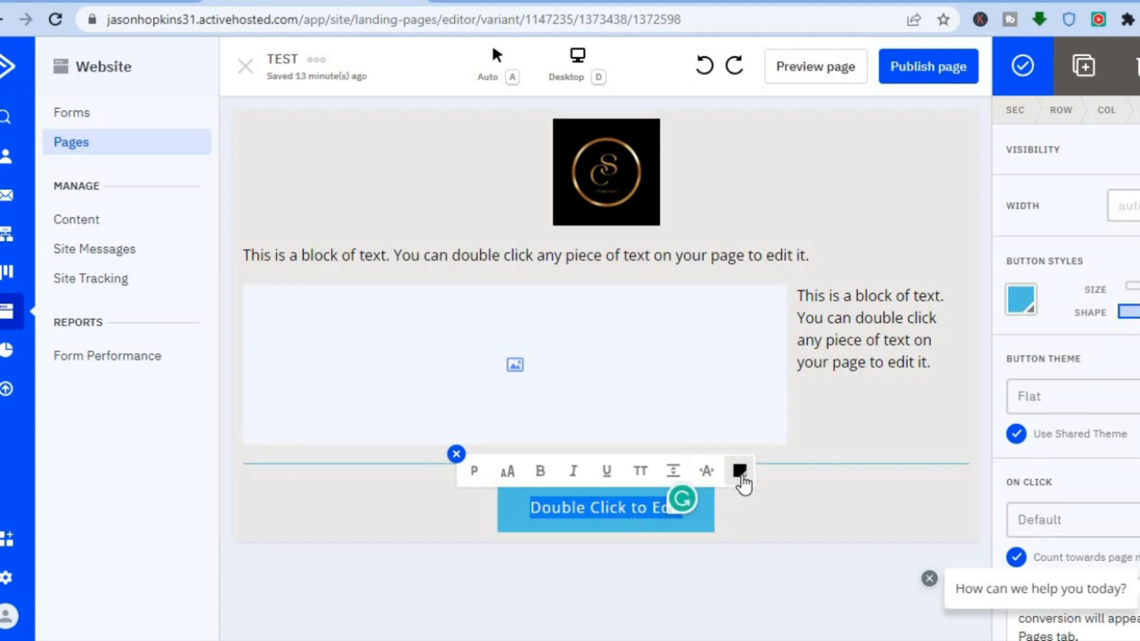
{"action": "left_click", "coordinate": [741, 473]}
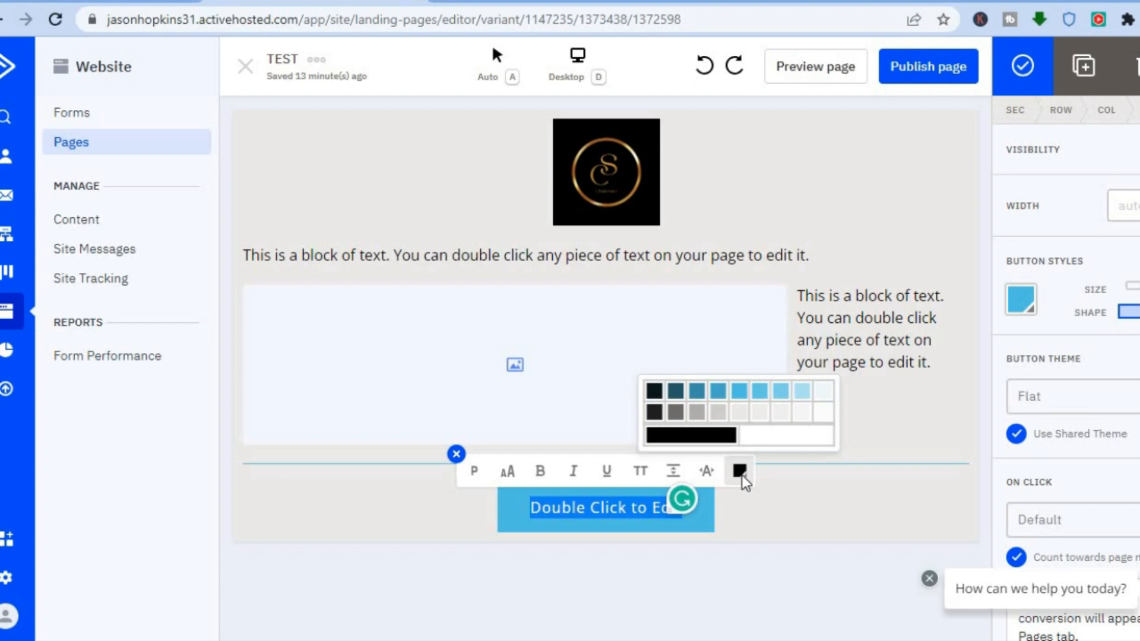
{"action": "left_click", "coordinate": [780, 391]}
{"action": "type", "text": "CLICK HERE"}
{"action": "left_click", "coordinate": [620, 540]}
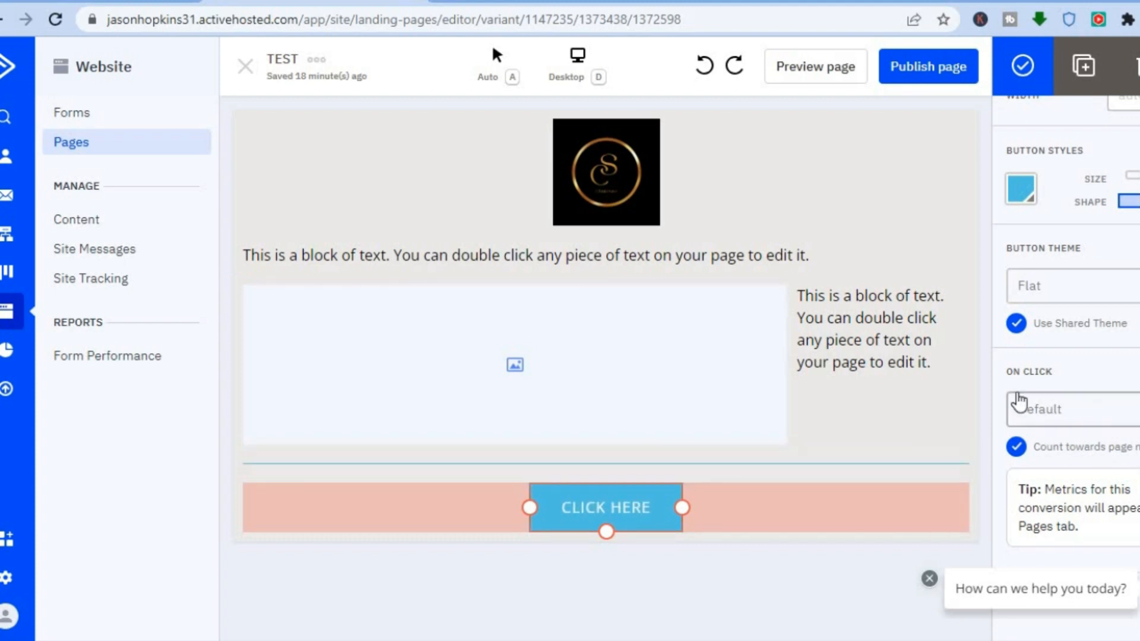
Step: Set the CLICK HERE button's on-click action to Open Link and activate its web address entry
{"action": "left_click", "coordinate": [1097, 422]}
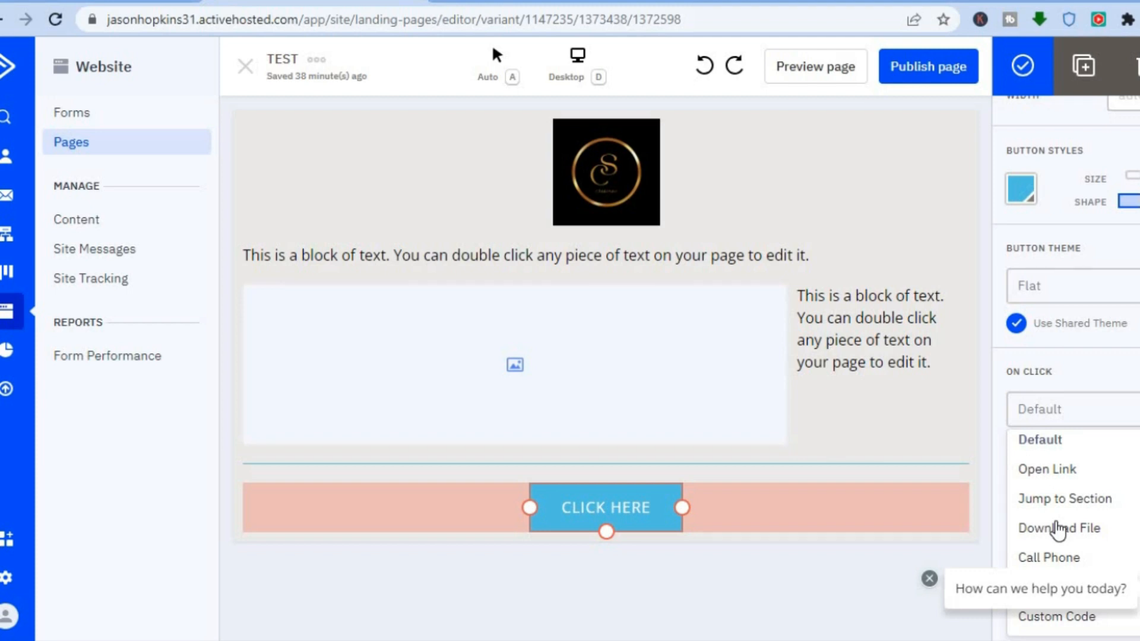
{"action": "left_click", "coordinate": [1052, 469]}
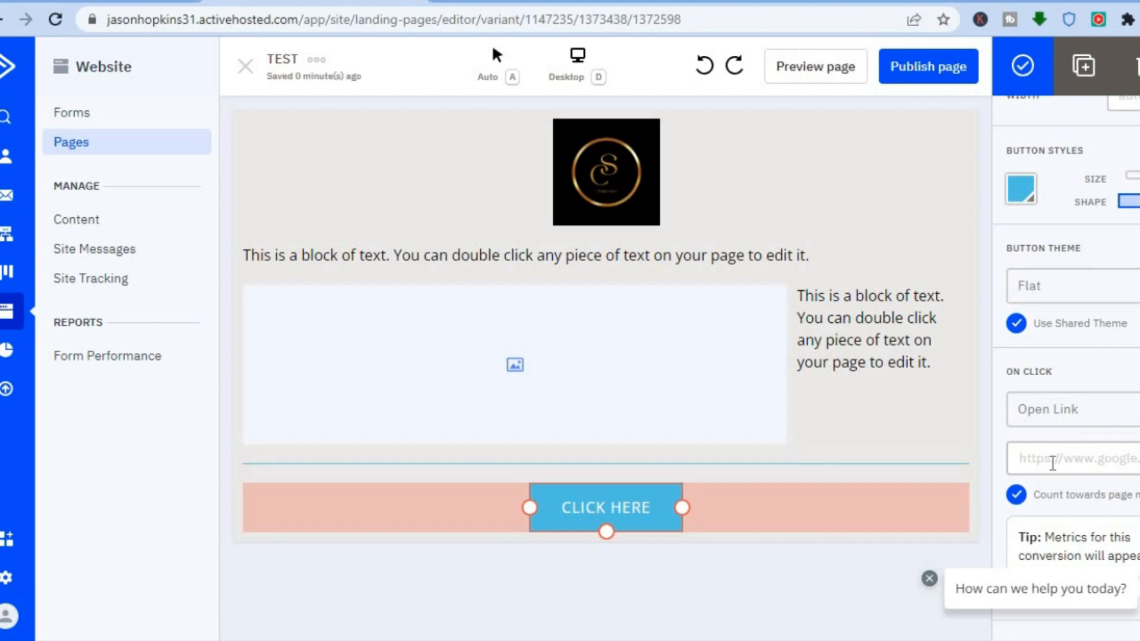
{"action": "left_click", "coordinate": [1052, 463]}
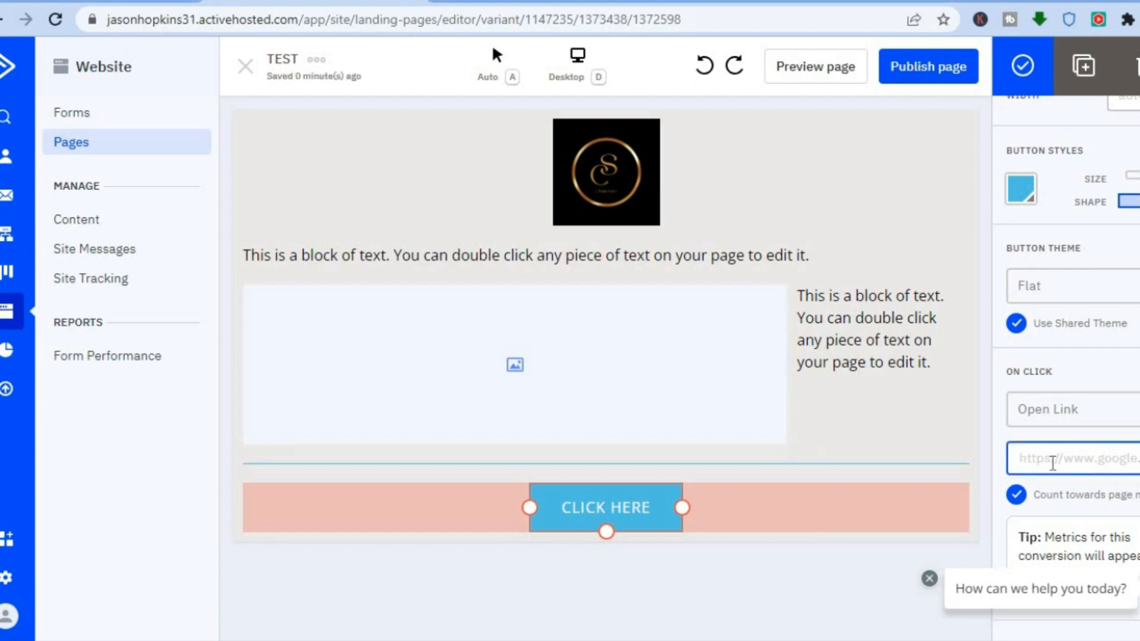
{"action": "left_click", "coordinate": [1094, 410]}
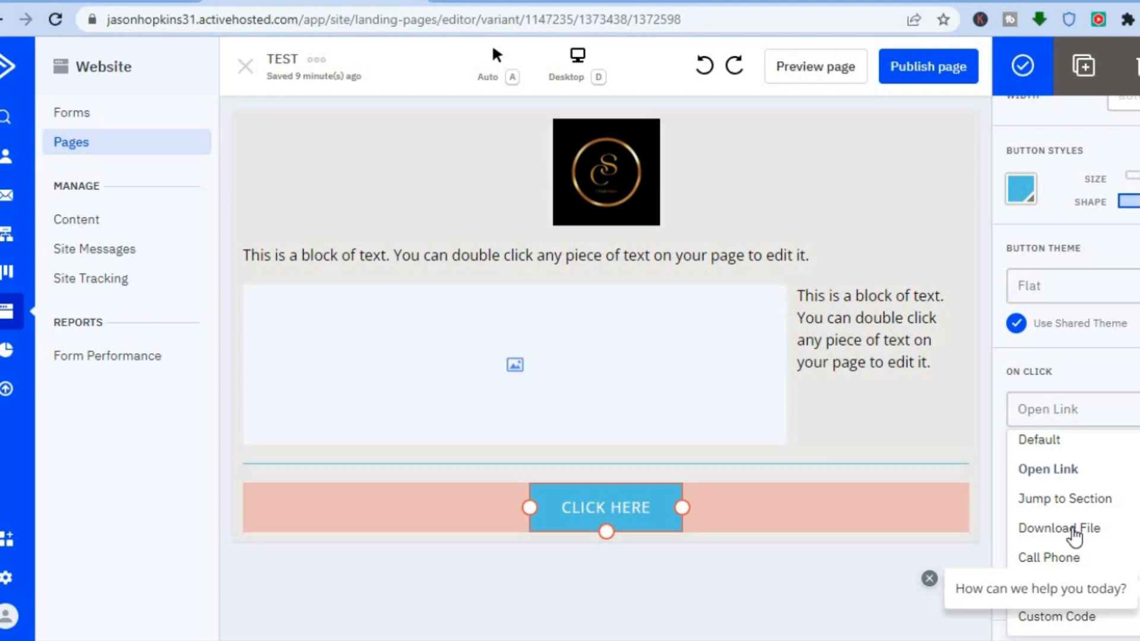
{"action": "left_click", "coordinate": [1073, 530]}
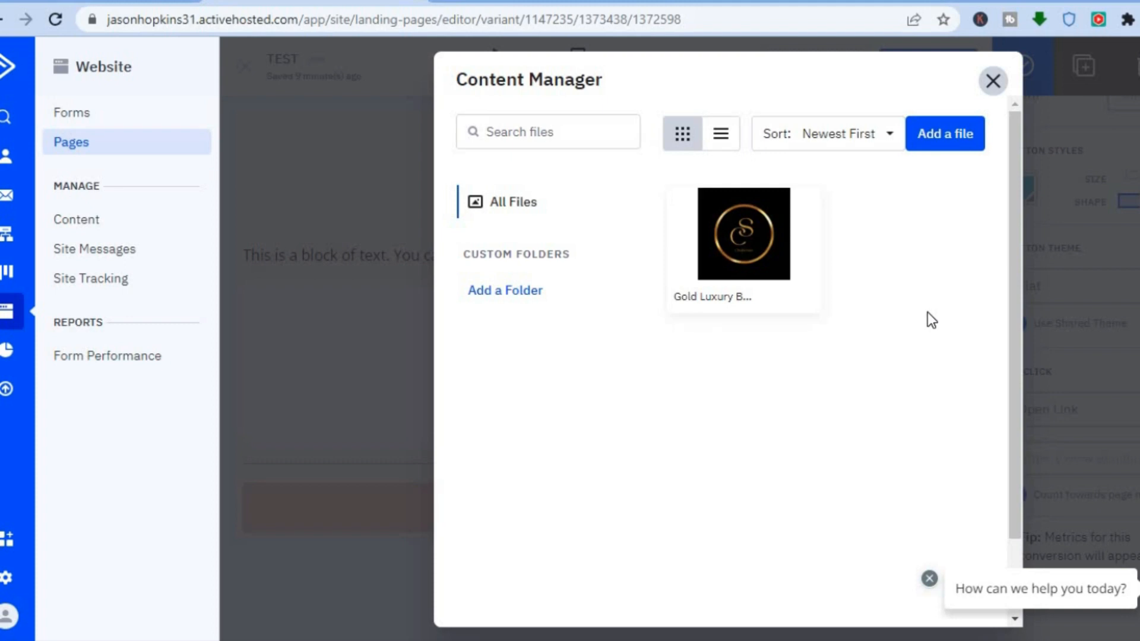
{"action": "left_click", "coordinate": [991, 80]}
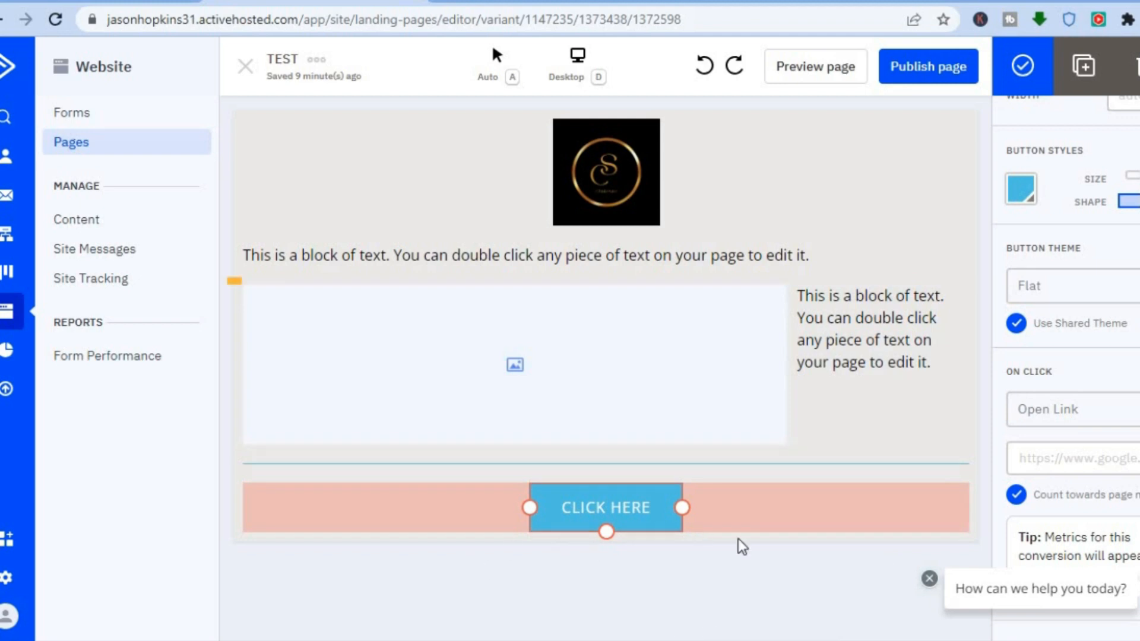
Step: Review the button's settings, preview the whole landing page in desktop view, and return to the editor
{"action": "scroll", "coordinate": [1066, 356], "scroll_direction": "down", "scroll_amount": 1}
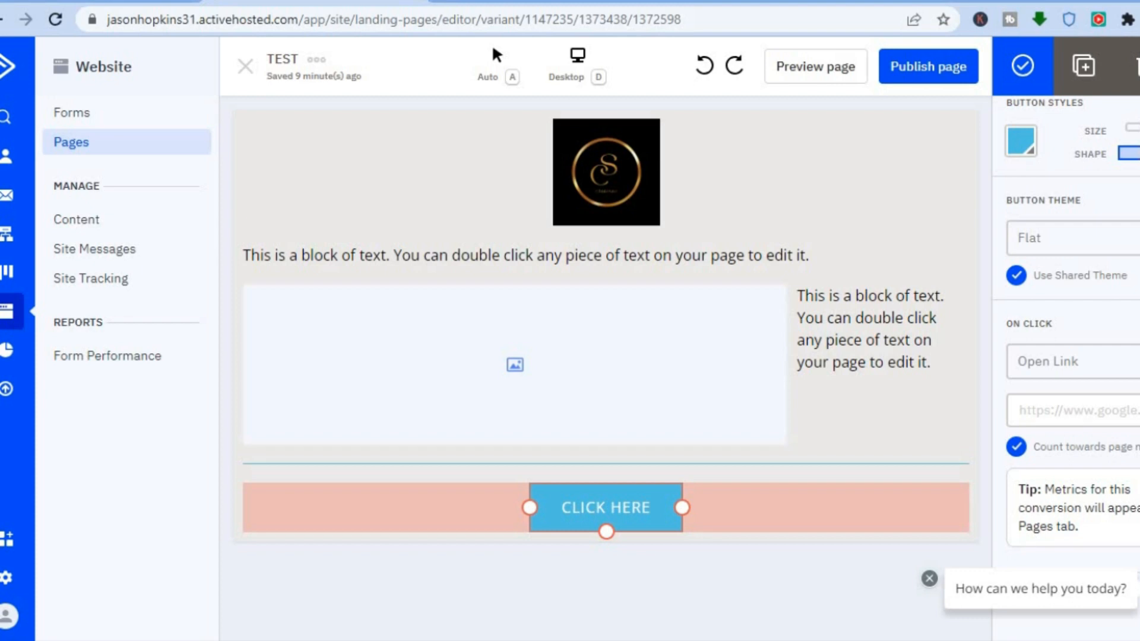
{"action": "scroll", "coordinate": [1066, 356], "scroll_direction": "up", "scroll_amount": 3}
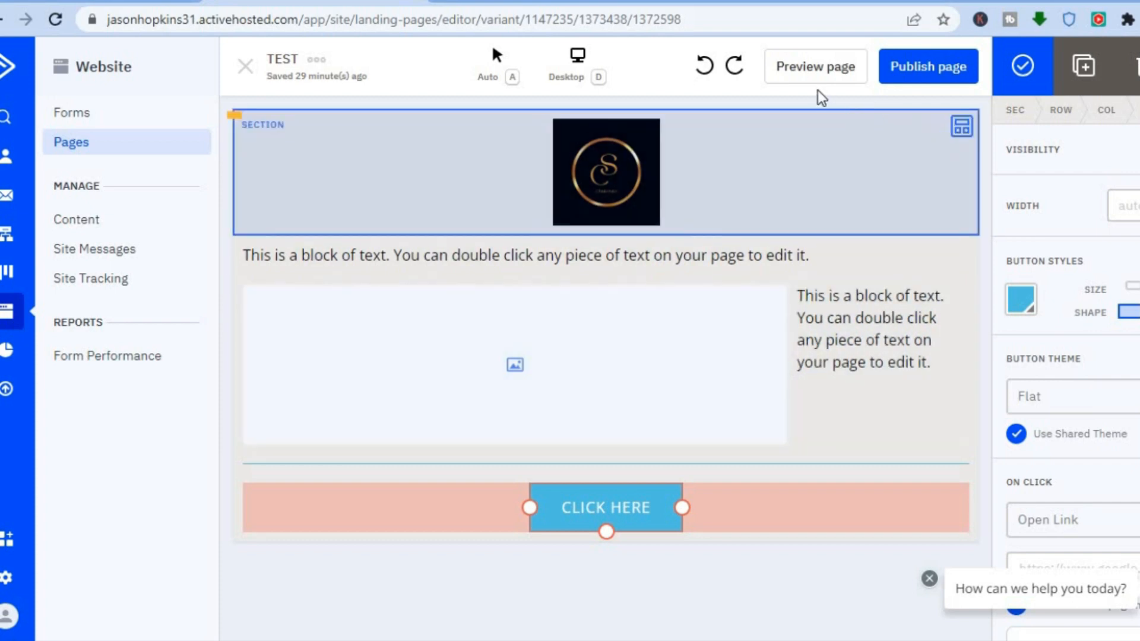
{"action": "left_click", "coordinate": [813, 72]}
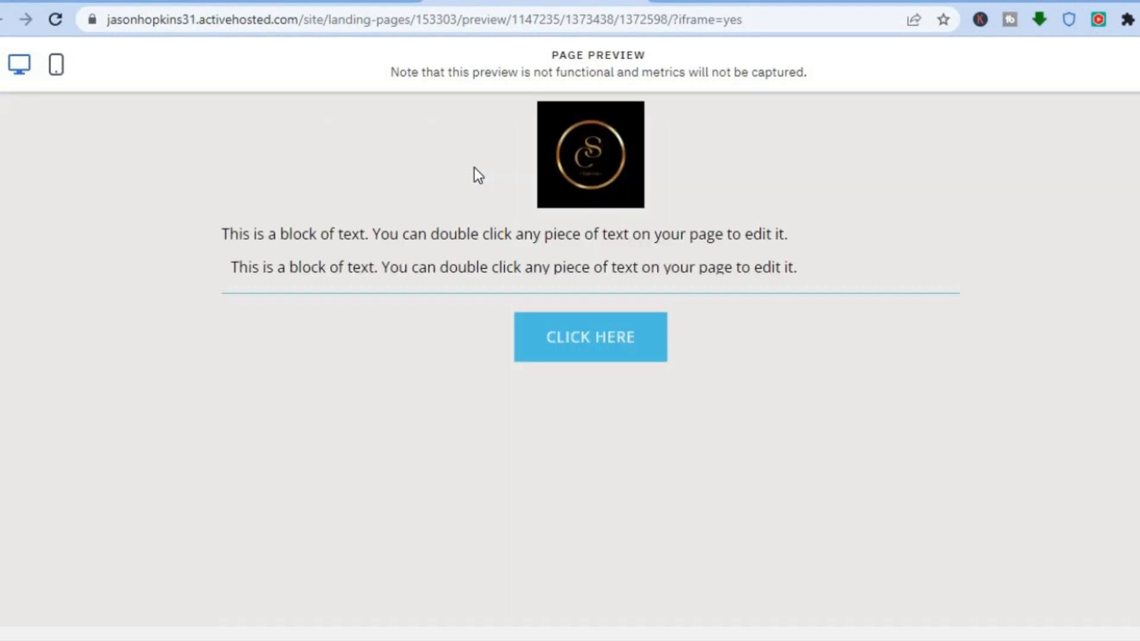
{"action": "left_click", "coordinate": [635, 1]}
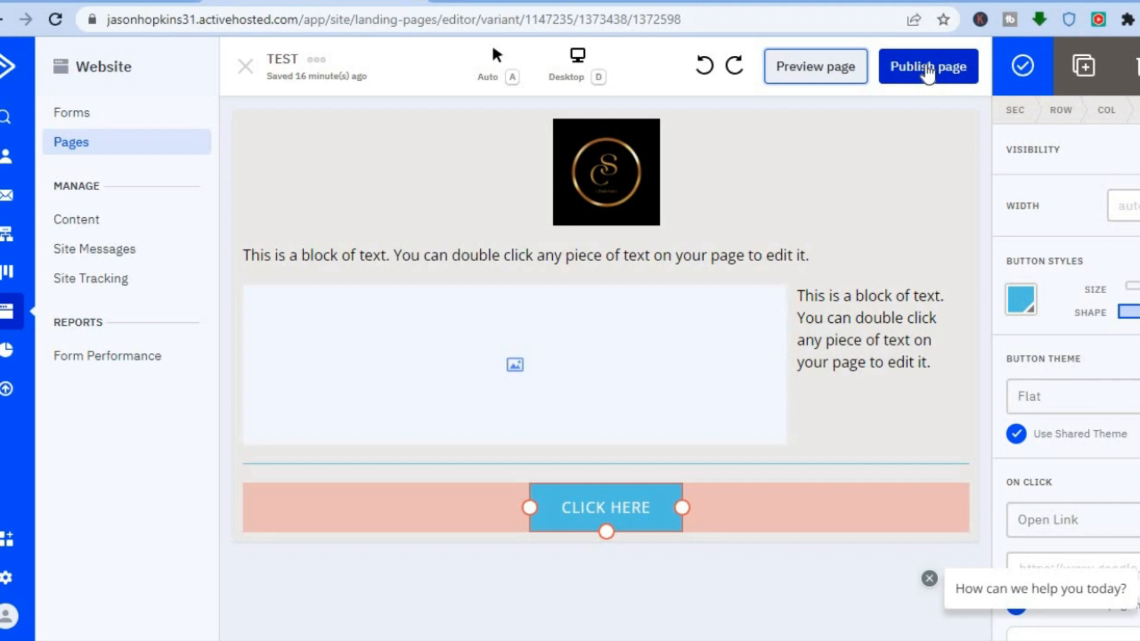
Step: Look at the landing page's publishing setup without publishing, and go back to the account's home overview
{"action": "left_click", "coordinate": [927, 74]}
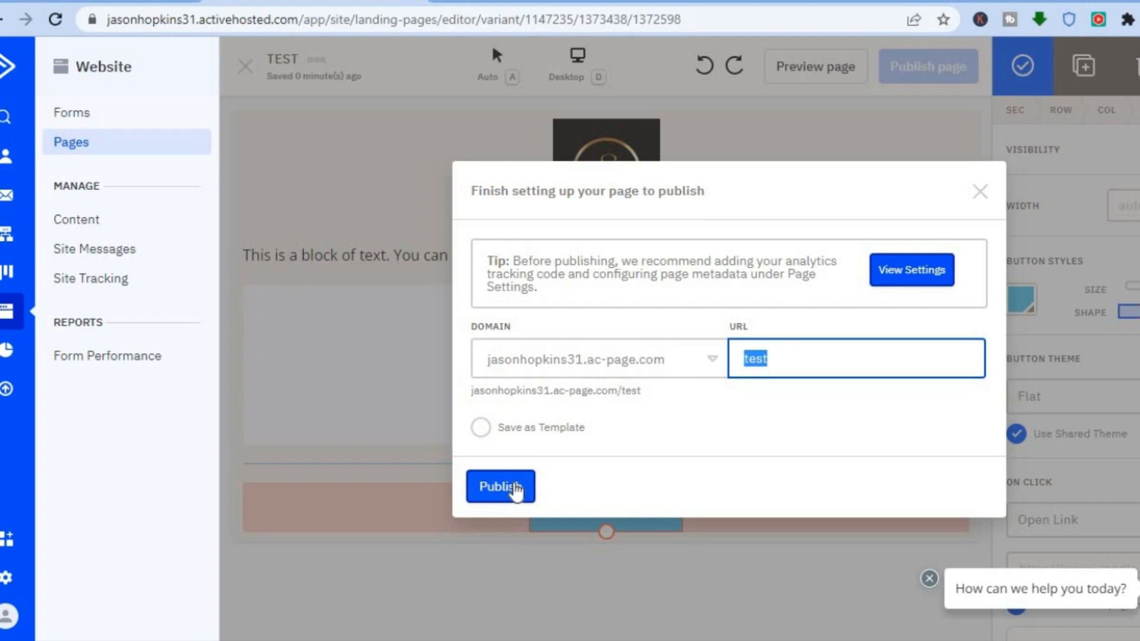
{"action": "left_click", "coordinate": [980, 193]}
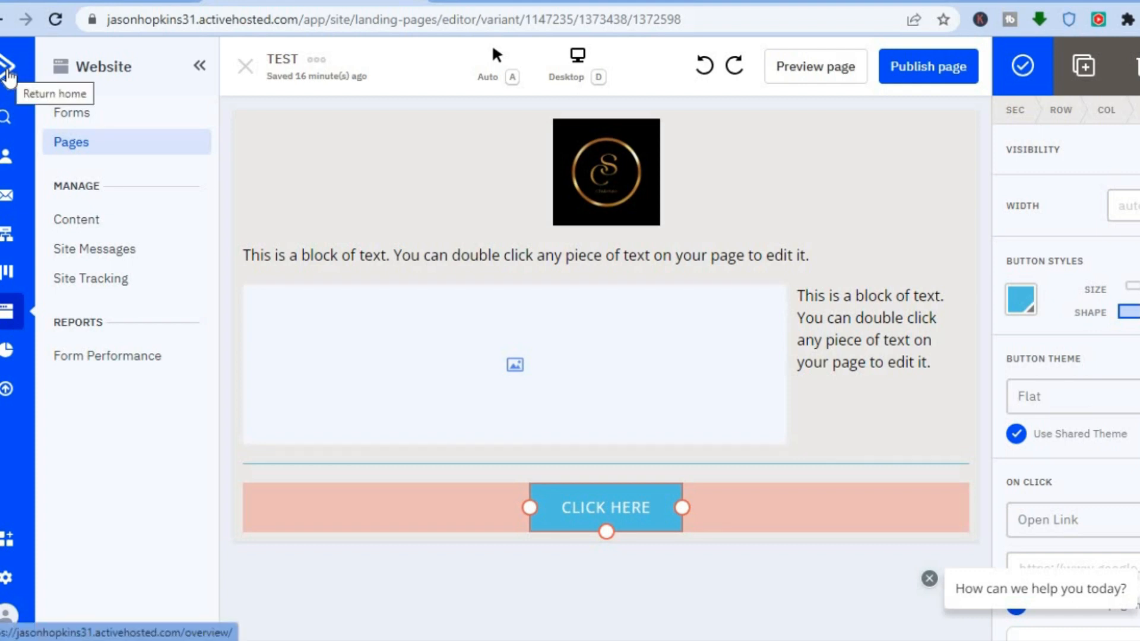
{"action": "left_click", "coordinate": [8, 75]}
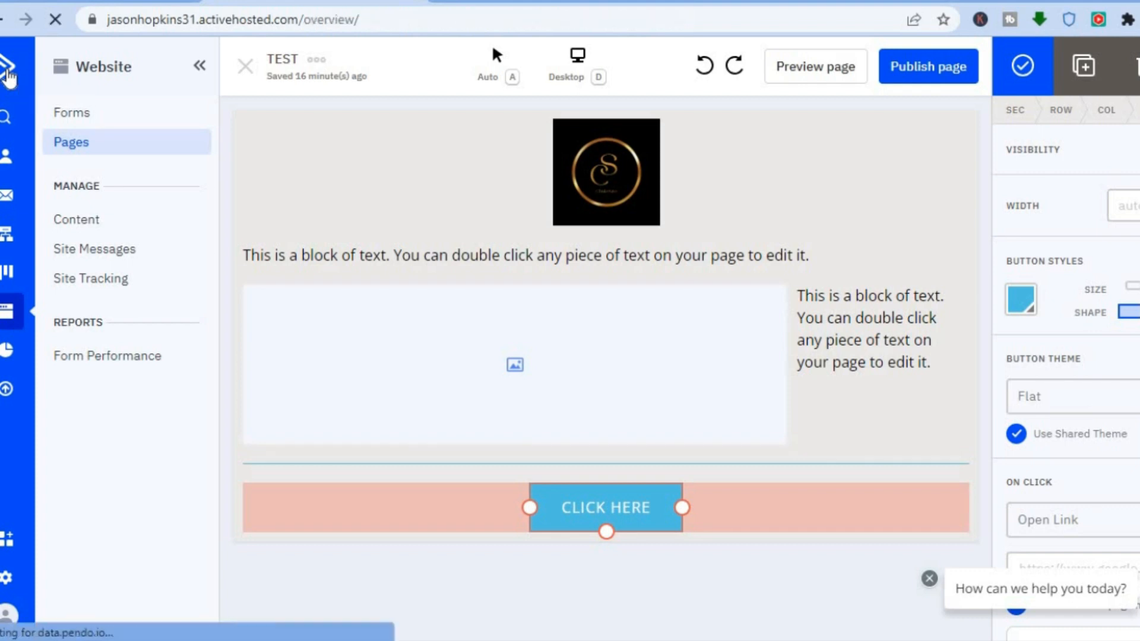